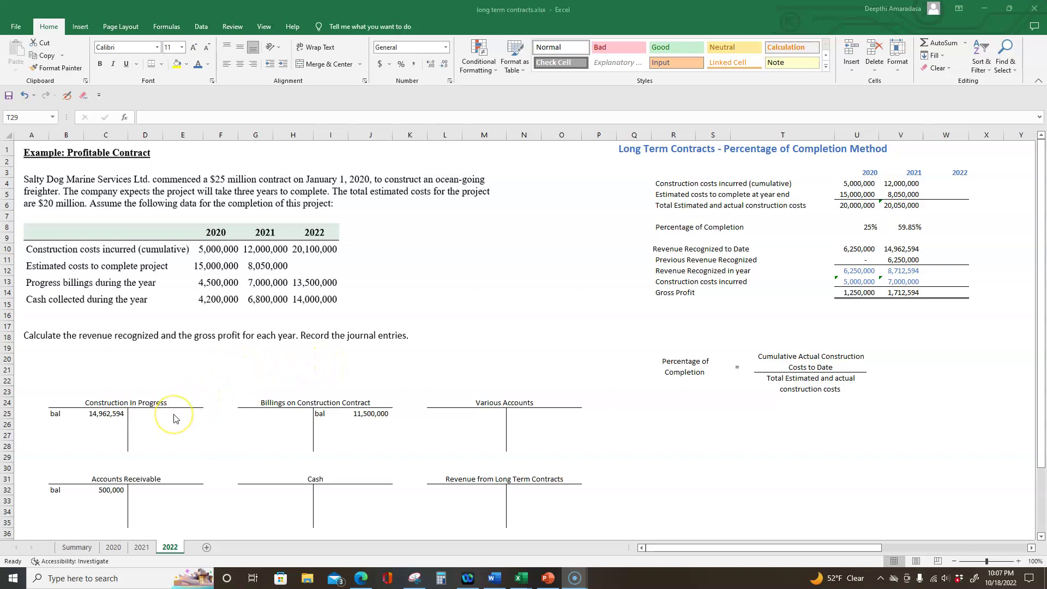
Review the 2021 sheet's Construction in Progress, Billings and Accounts Receivable balances
left_click(140, 548)
left_click(213, 513)
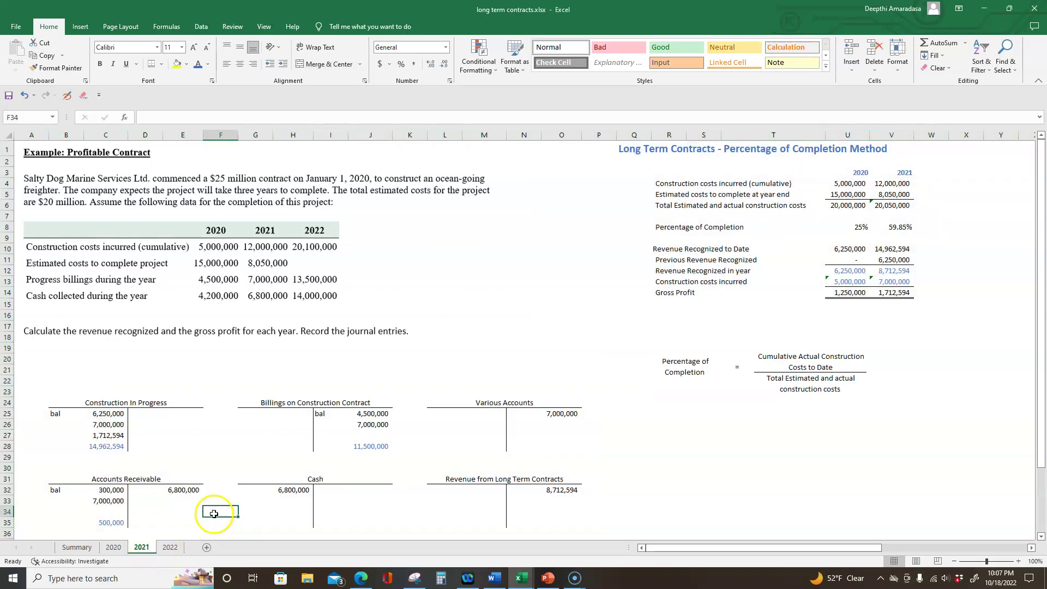
left_click(105, 455)
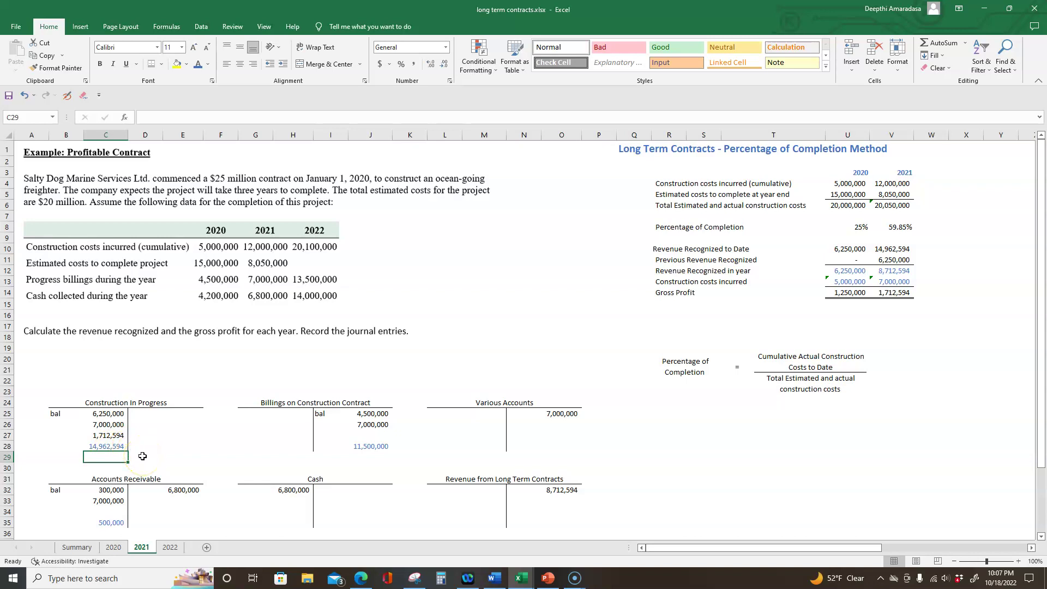
left_click(366, 445)
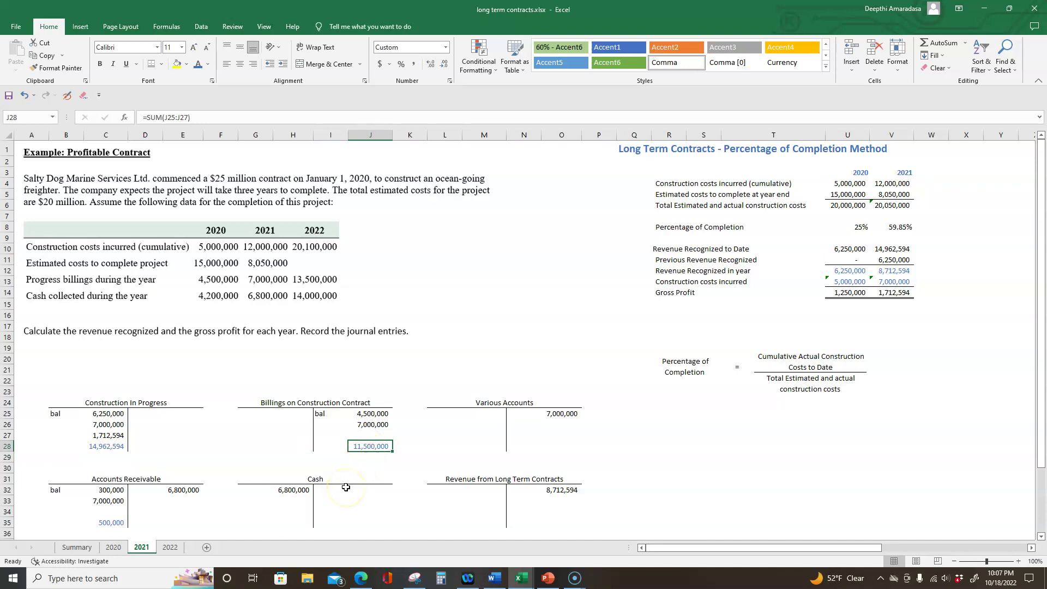
left_click(107, 523)
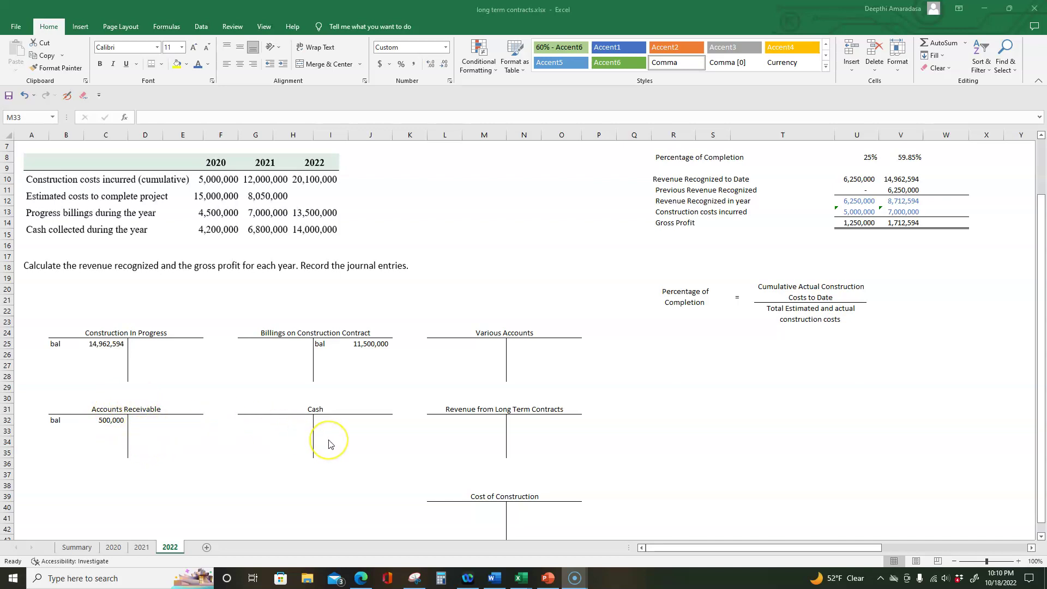
scroll(325, 442, "up", 2)
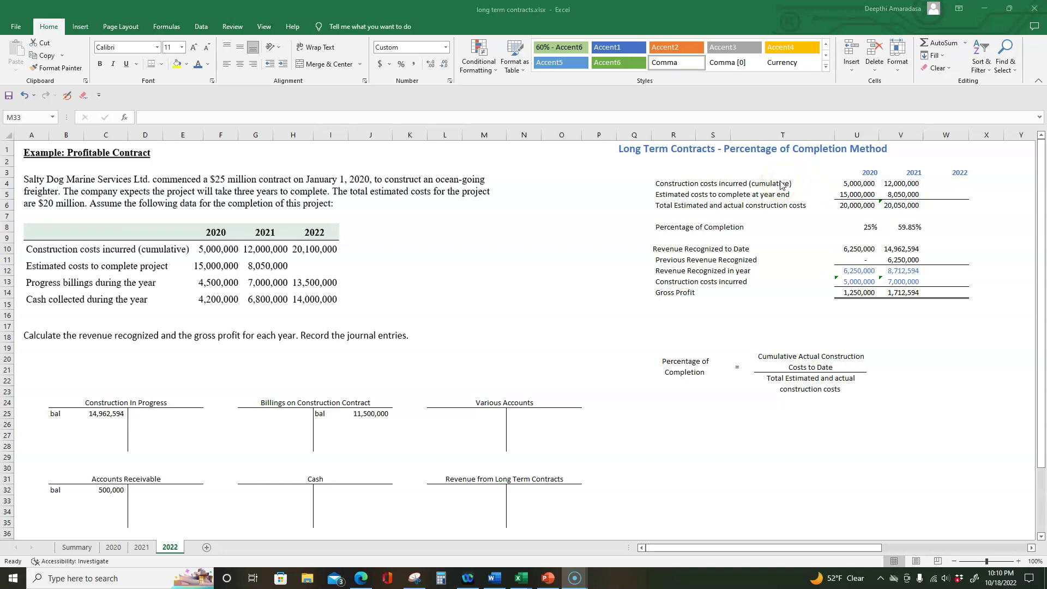
Enter 20,100,000 as 2022 costs in W4 and total estimated cost =W4+W5 in W6
left_click(954, 183)
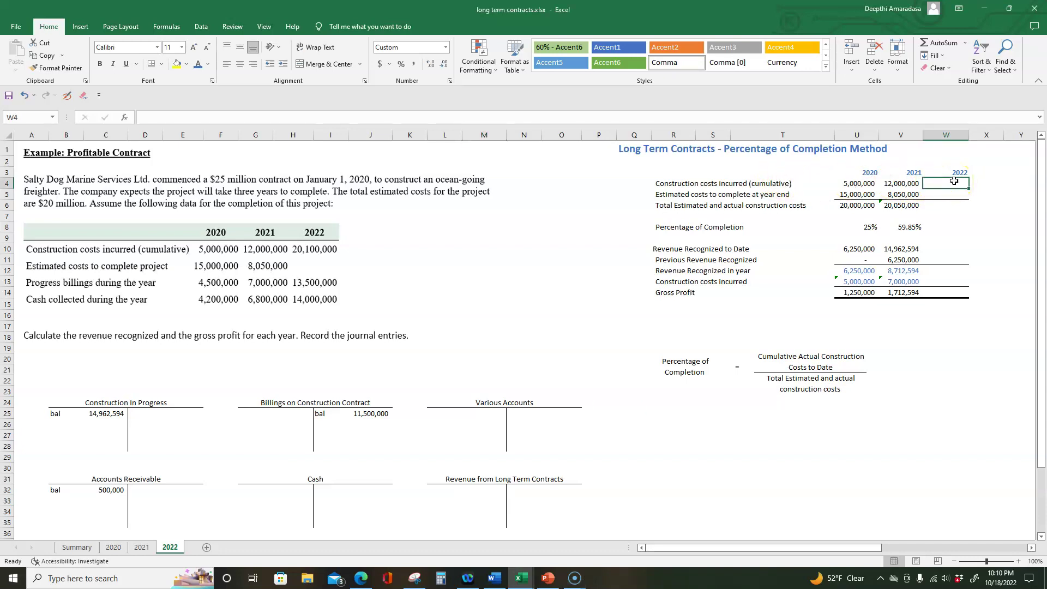
type("2")
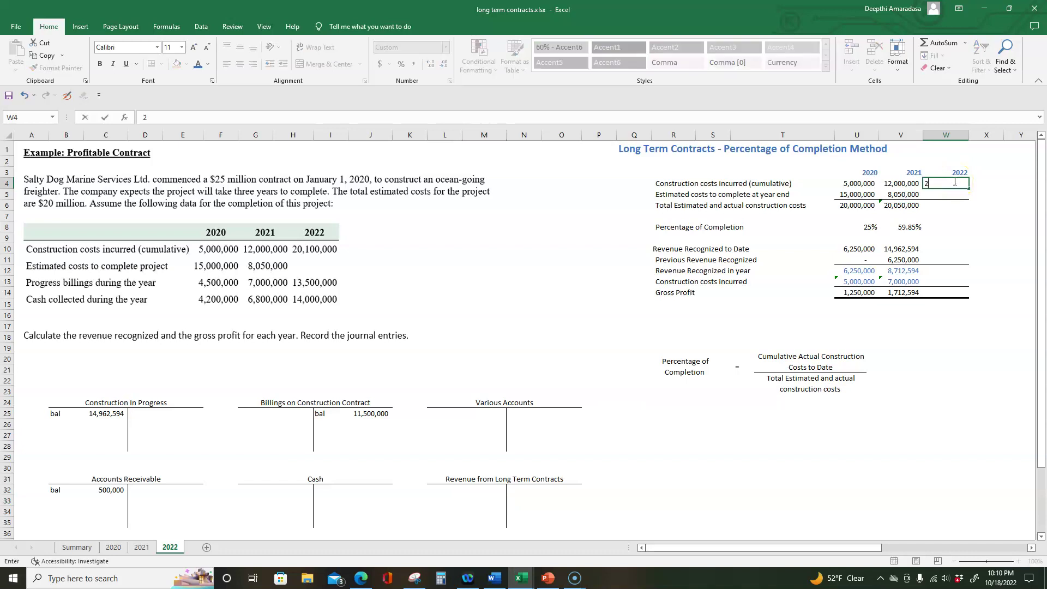
type("0,100,000")
key("Return")
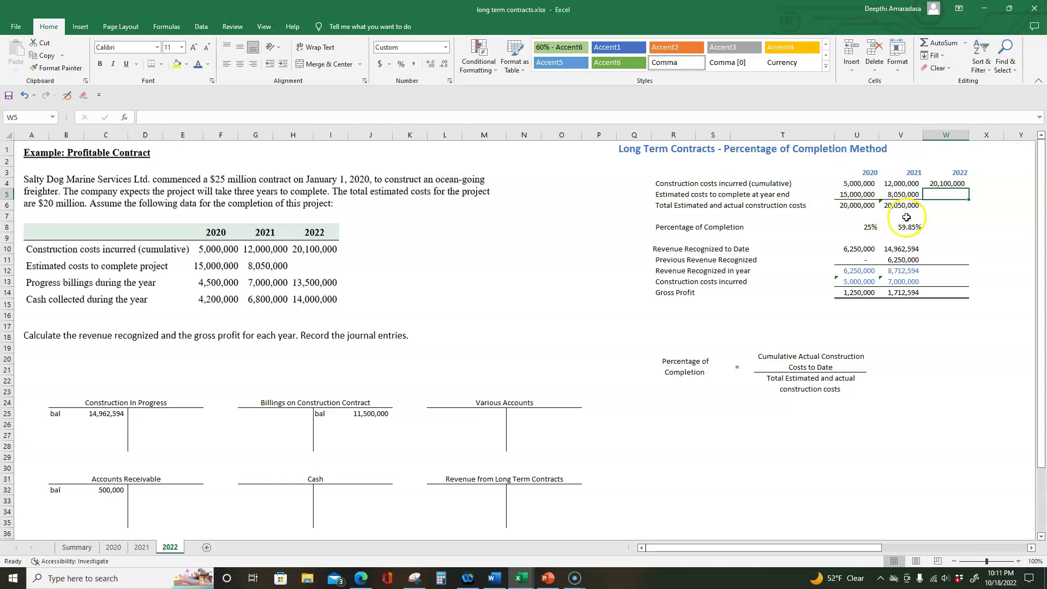
left_click(946, 207)
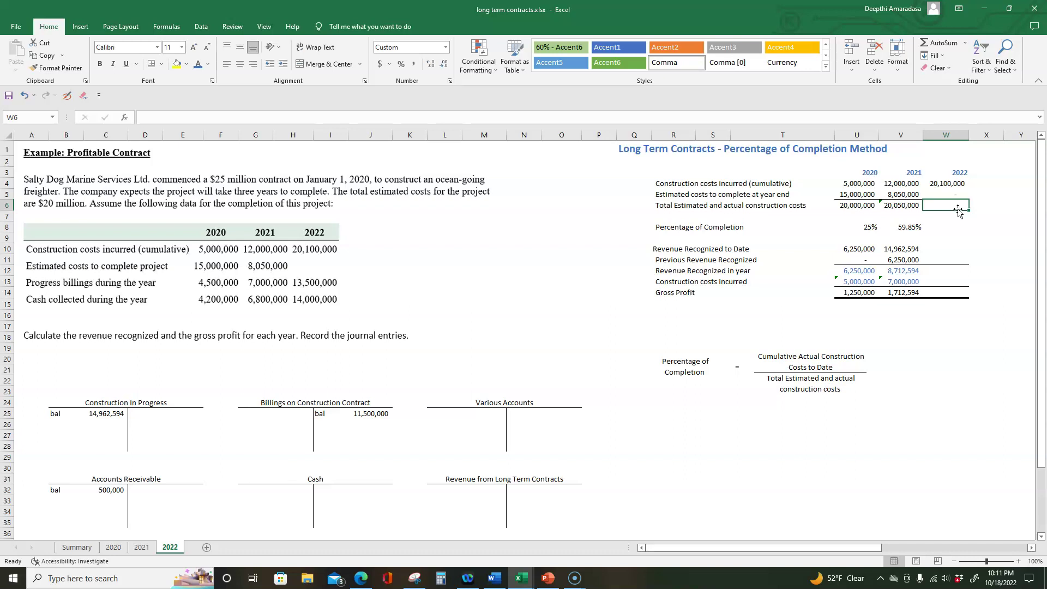
type("+")
left_click(941, 183)
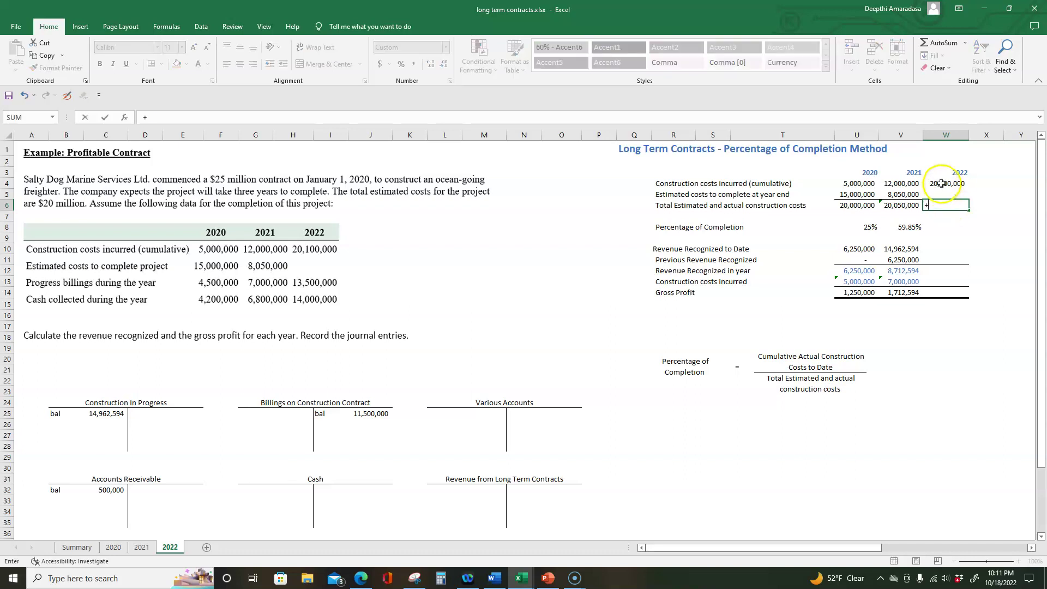
type("+")
left_click(943, 194)
key("Return")
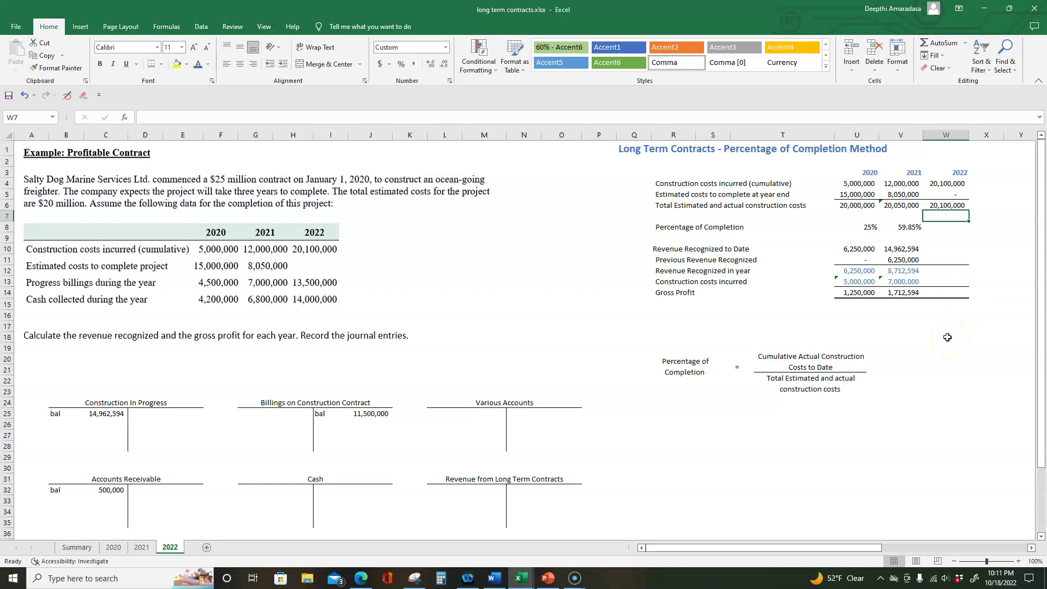
left_click(964, 228)
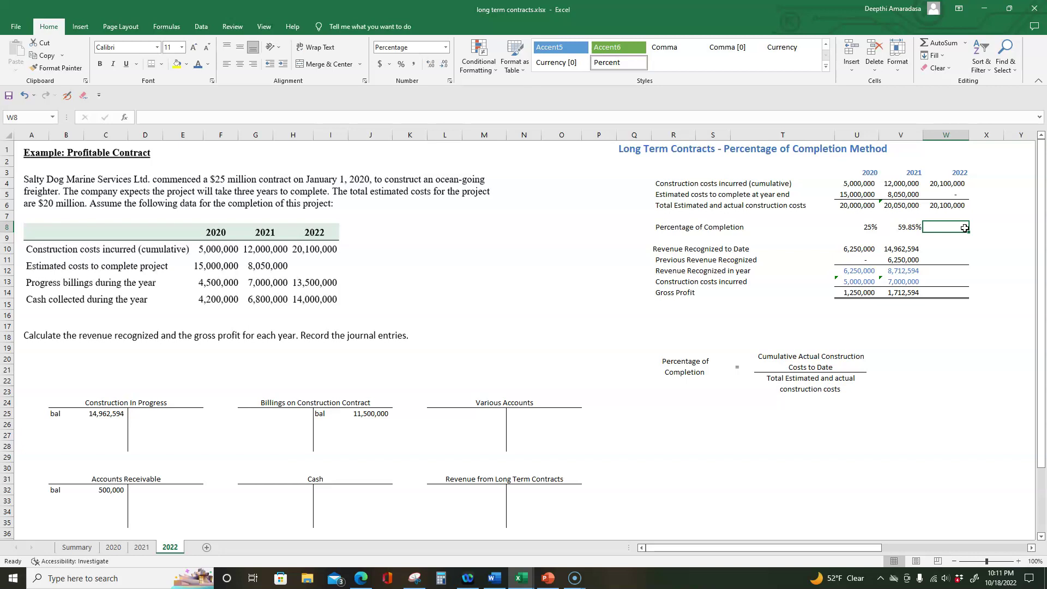
Compute 2022 completion as W4/W6 (100%) and revenue to date as W8×25,000,000
type("+")
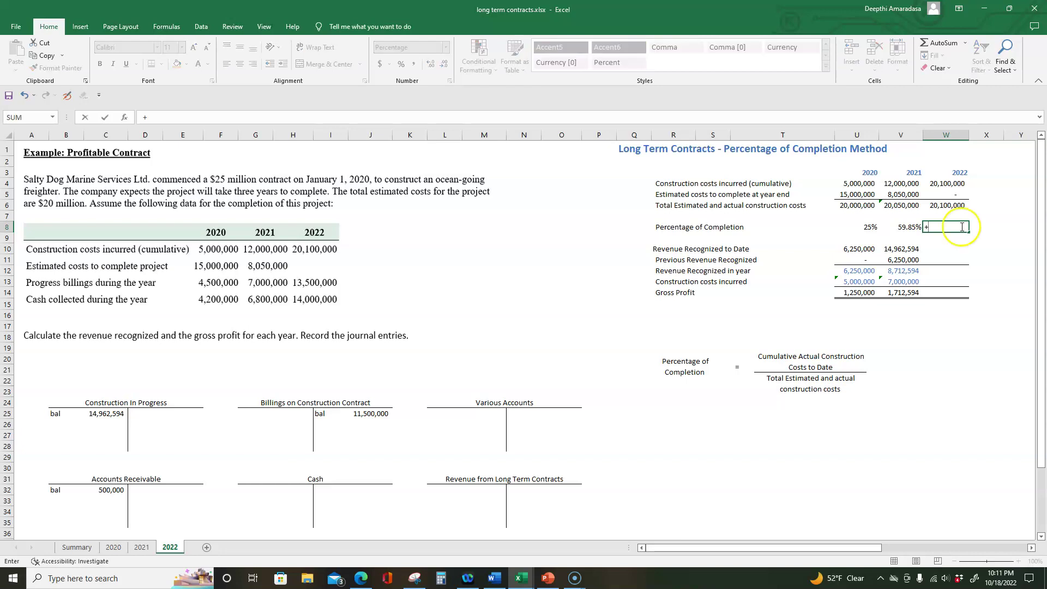
left_click(951, 183)
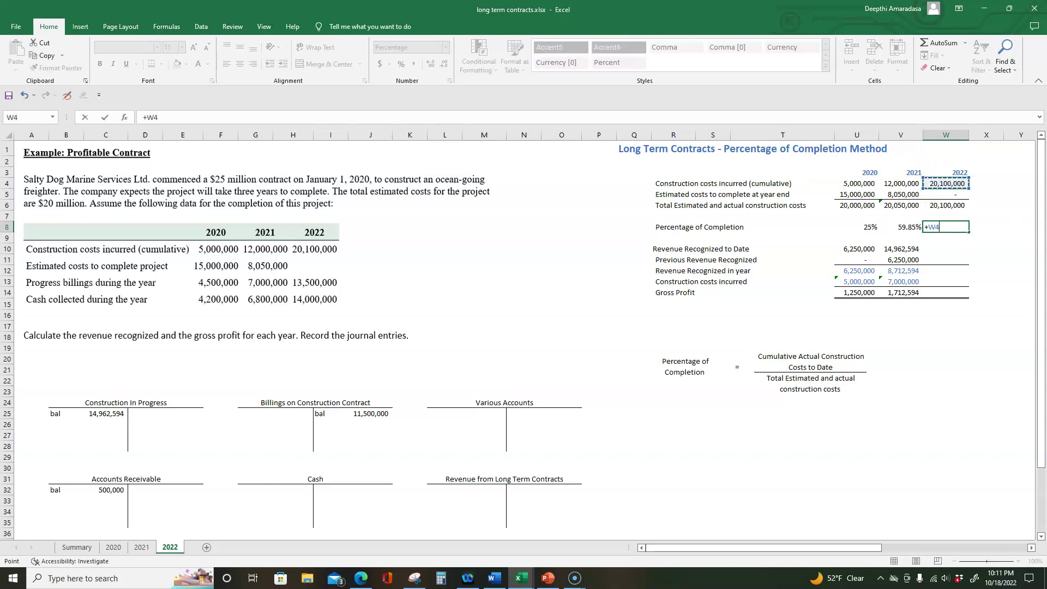
type("/")
left_click(940, 206)
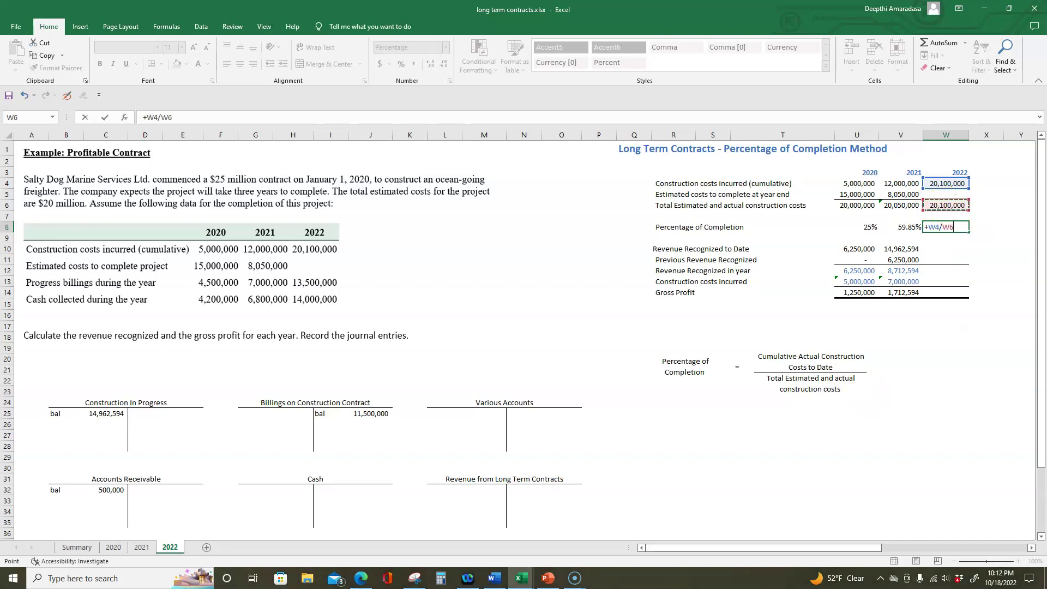
key("Return")
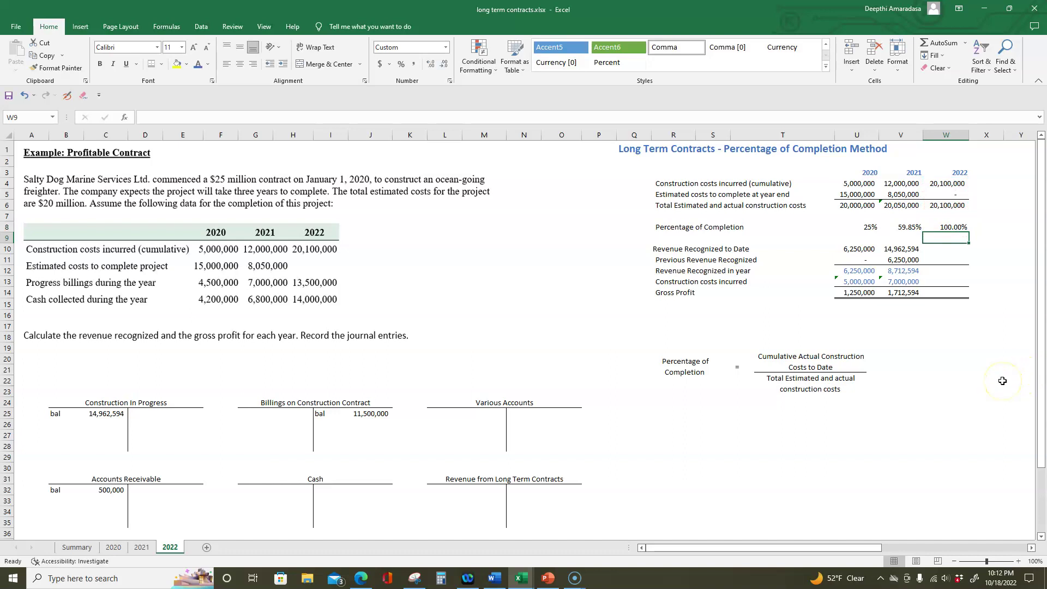
left_click(953, 251)
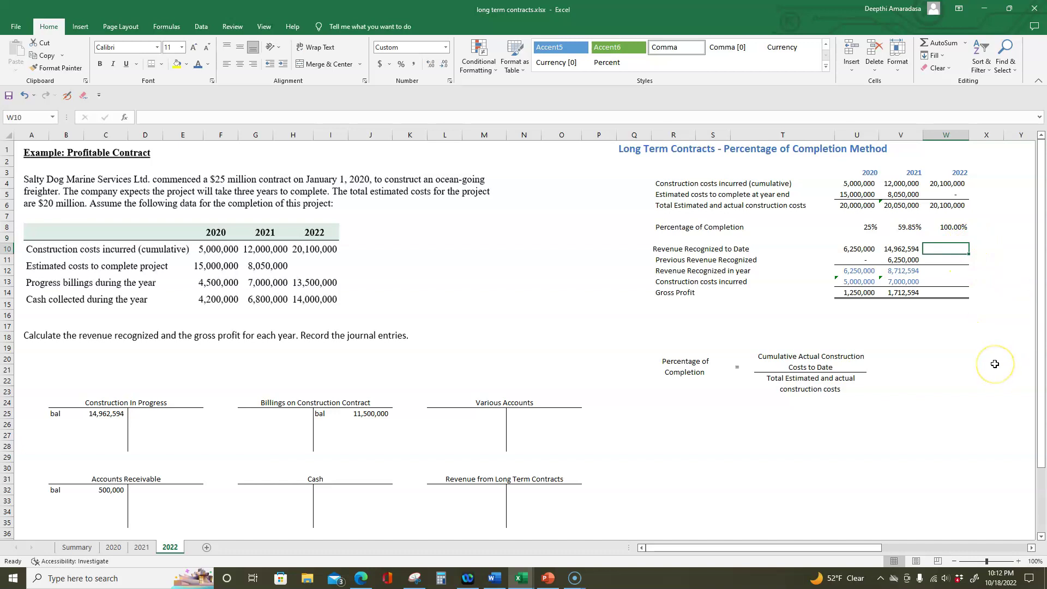
type("+")
left_click(953, 227)
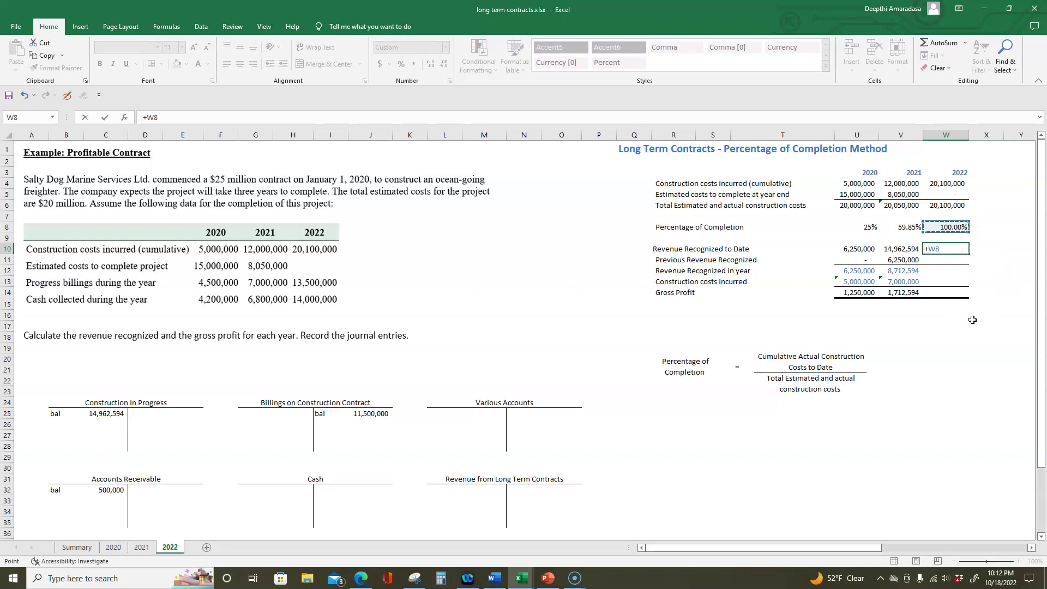
type("*25000000")
key("Return")
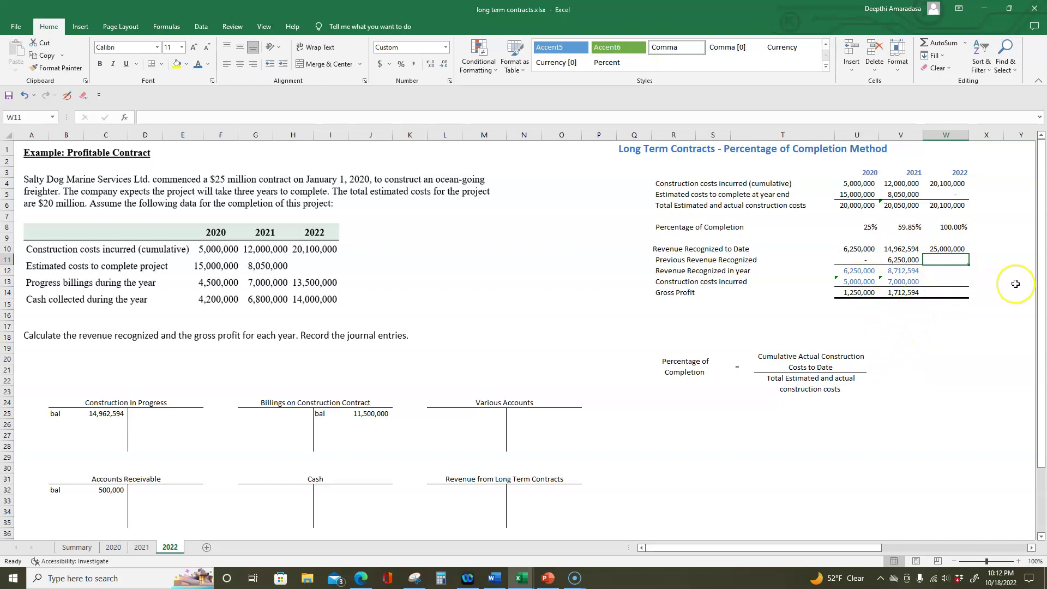
Pull 14,962,594 prior revenue from V10 and compute 10,037,406 recognized in 2022 as W10-W11
type("+")
left_click(902, 249)
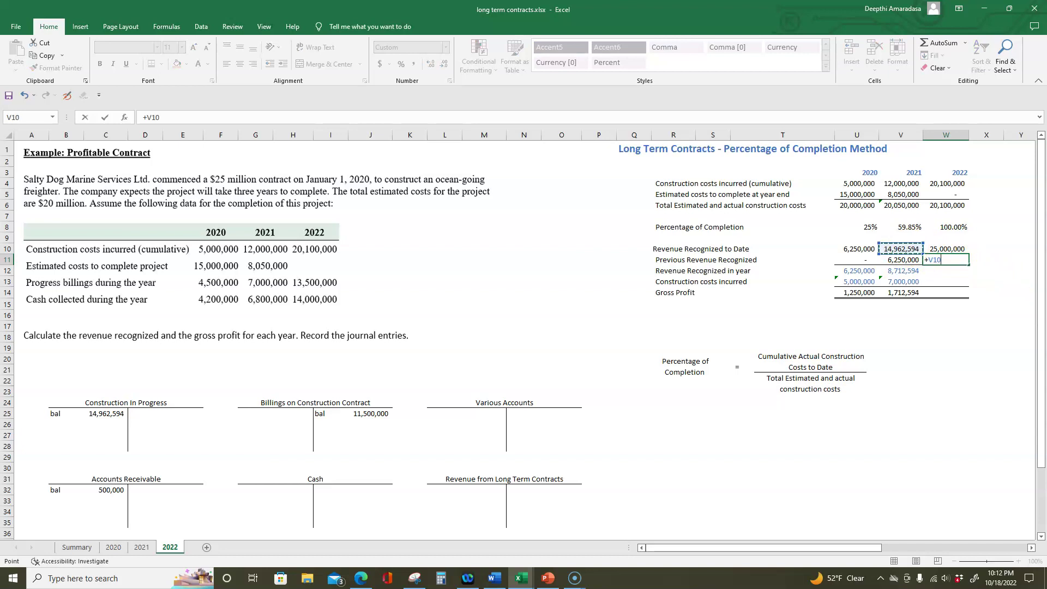
key("Return")
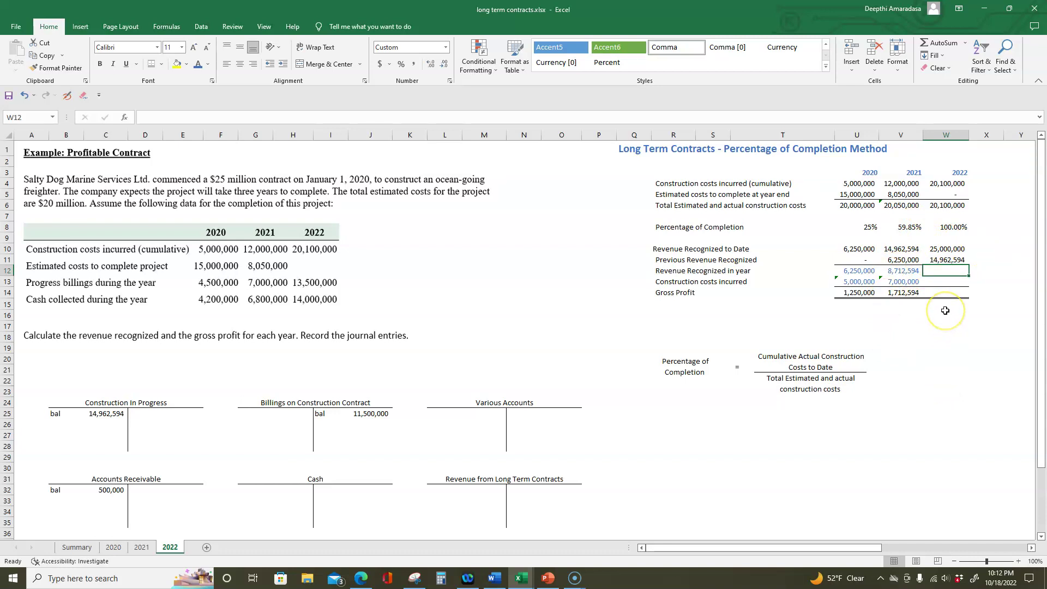
type("+")
left_click(947, 249)
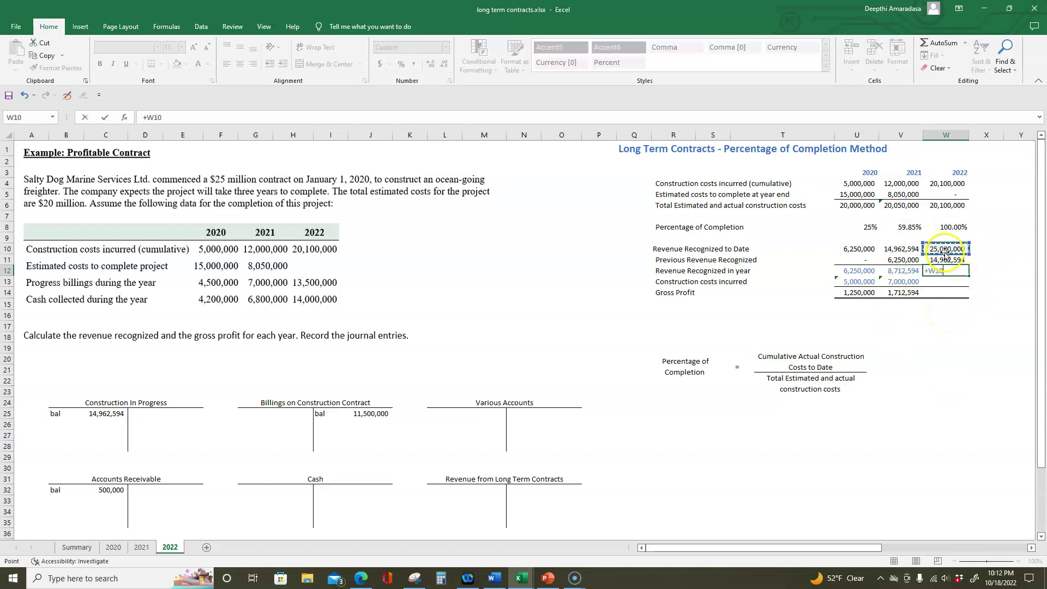
type("-")
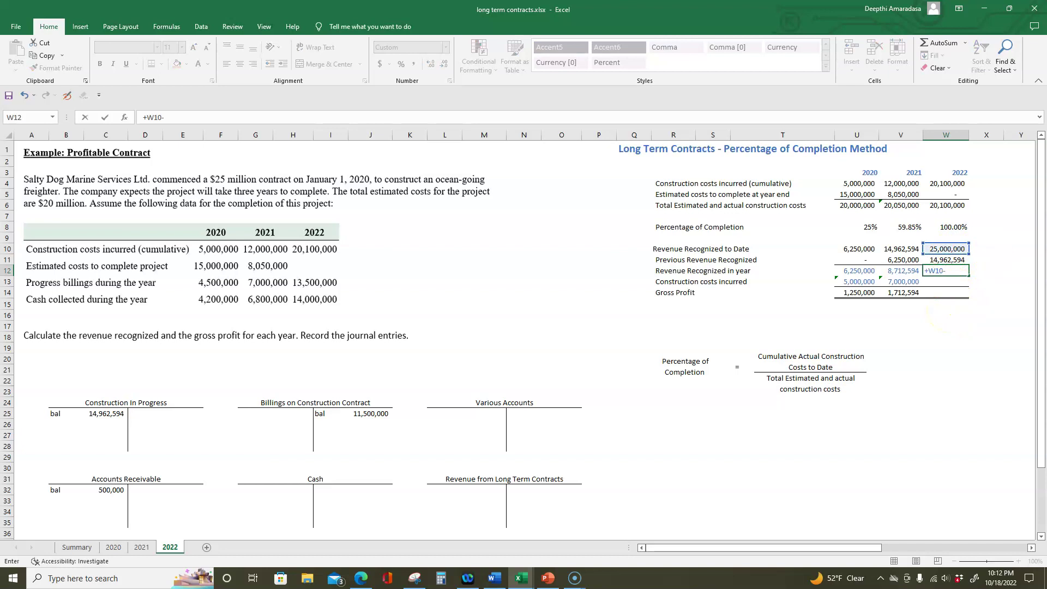
left_click(947, 259)
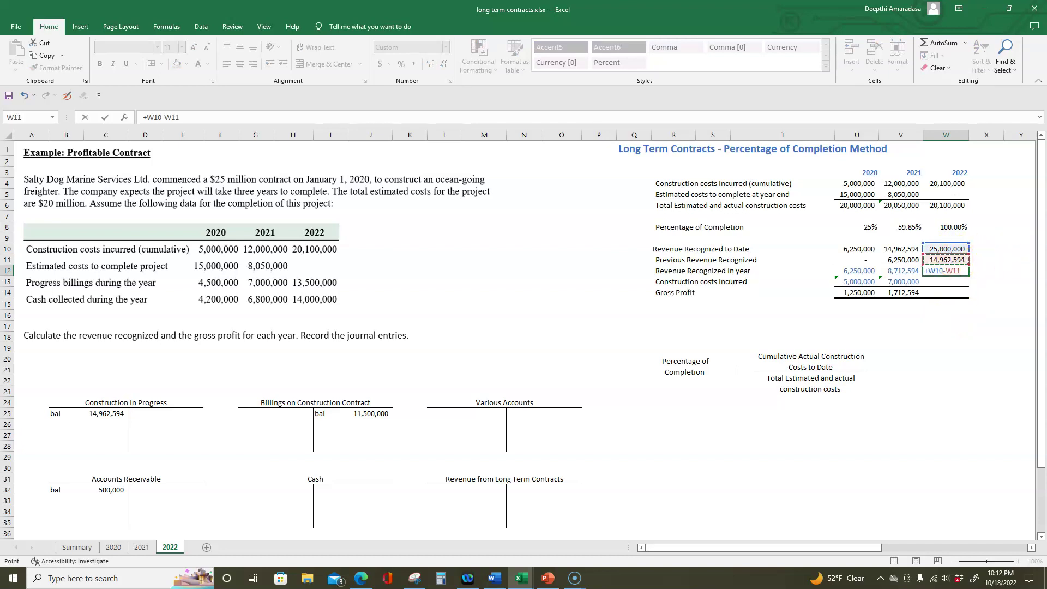
key("Return")
left_click(946, 281)
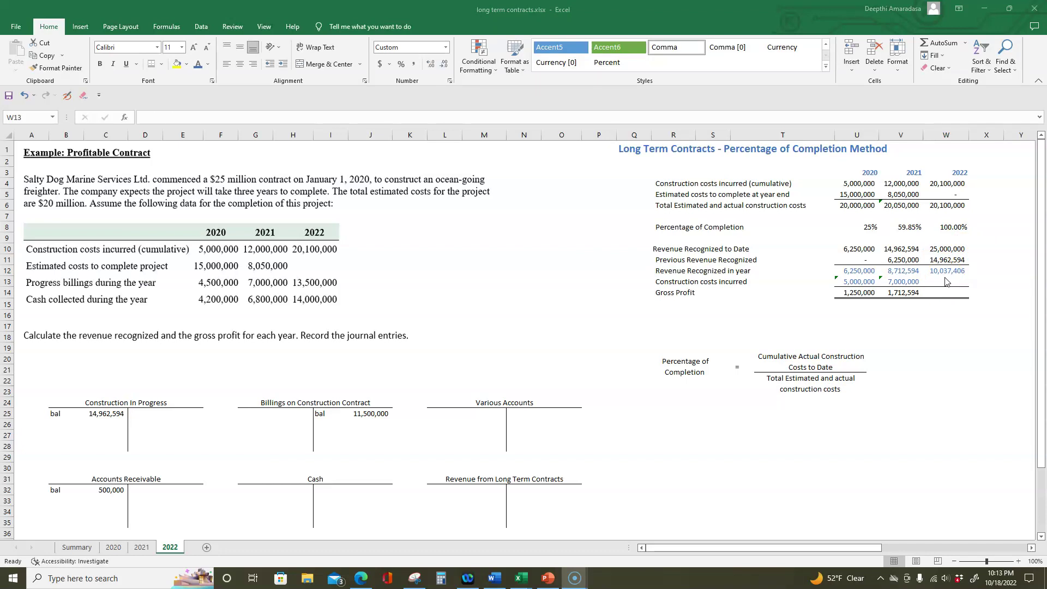
Compute 2022 construction costs incurred as W4-V4, giving 8,100,000
left_click(945, 281)
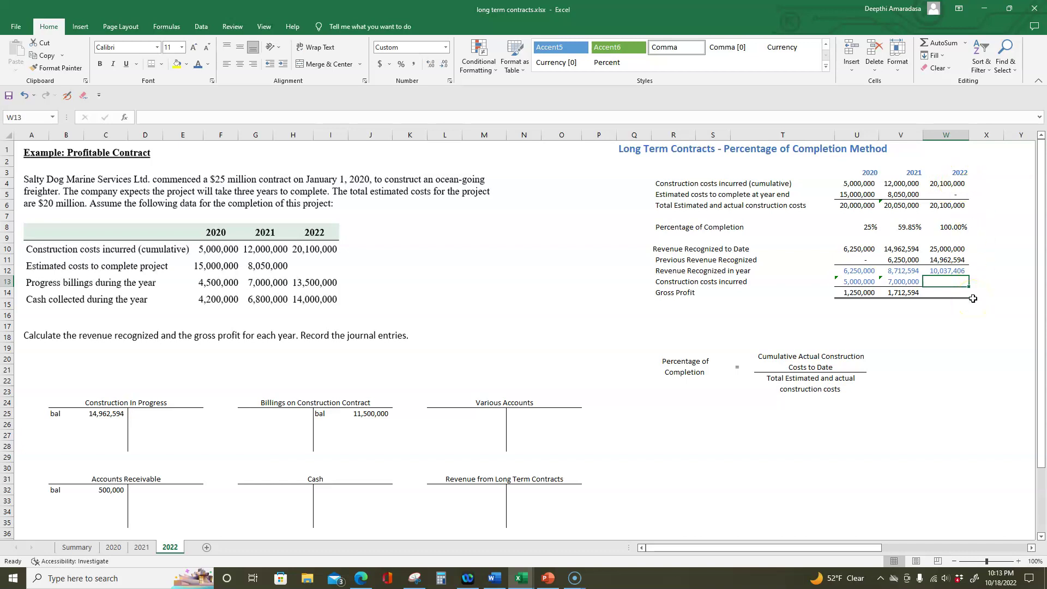
type("+")
left_click(946, 183)
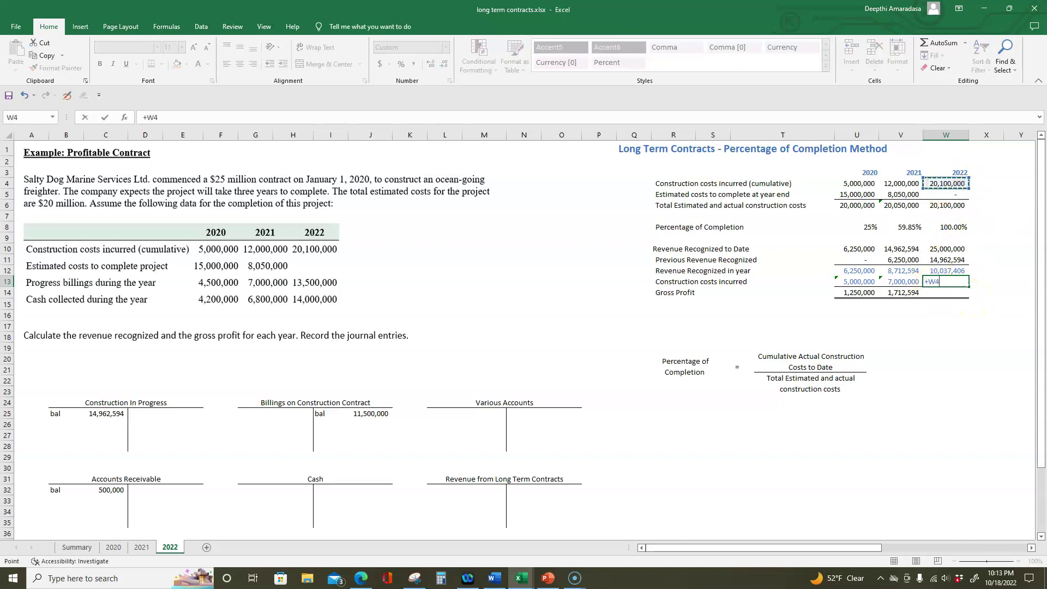
type("-")
left_click(907, 185)
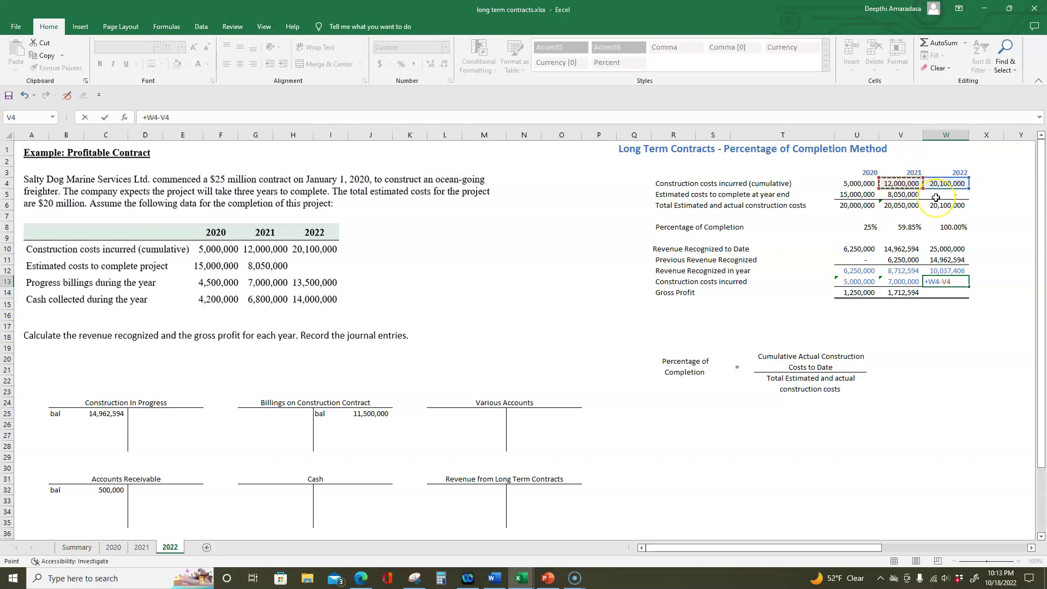
key("Return")
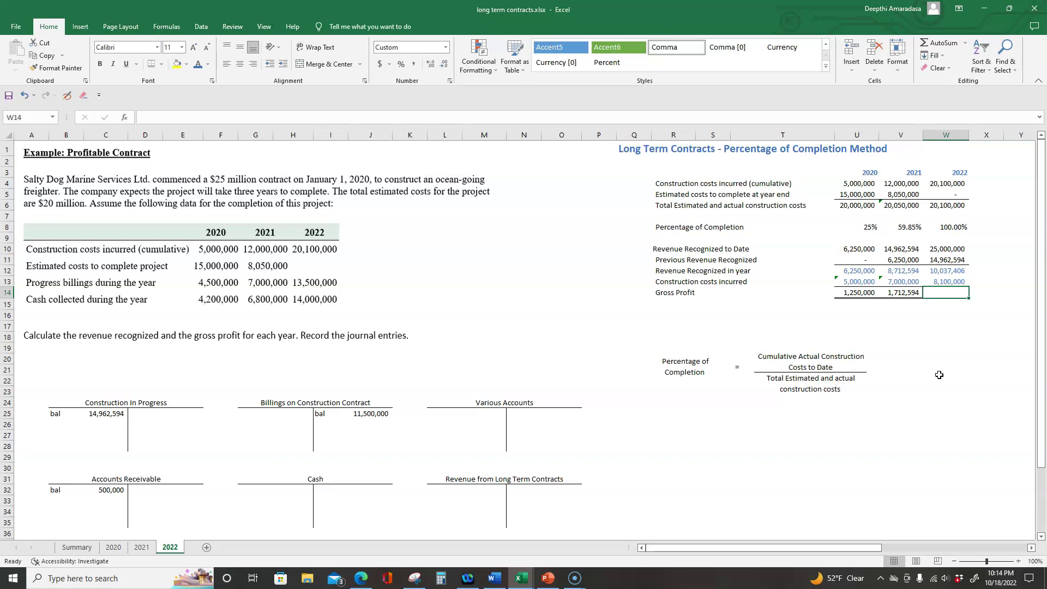
Compute 2022 gross profit as W12-W13, giving 1,937,406
type("+")
left_click(959, 272)
type("-")
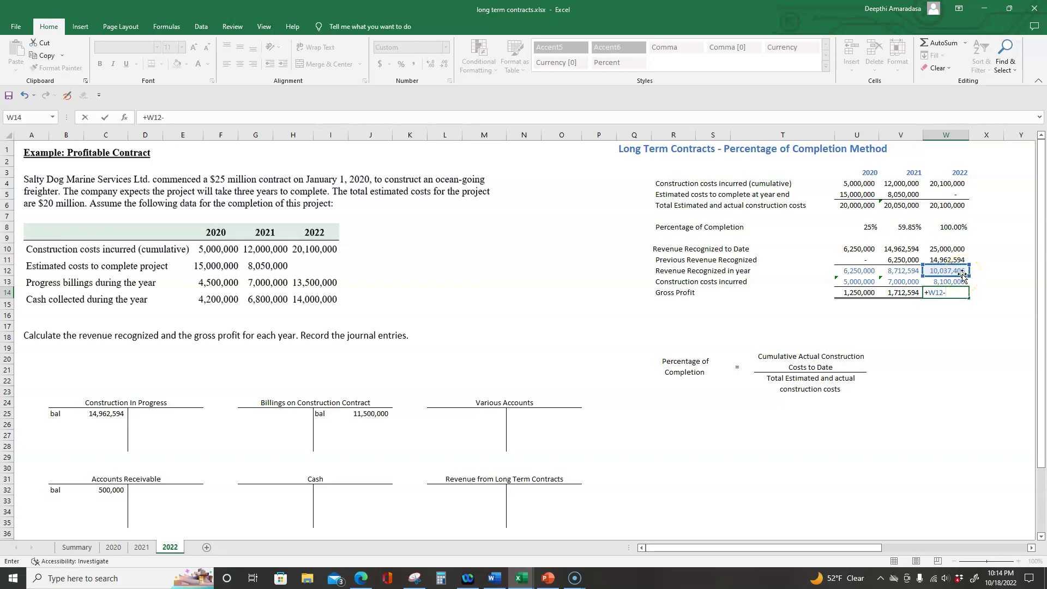
left_click(962, 282)
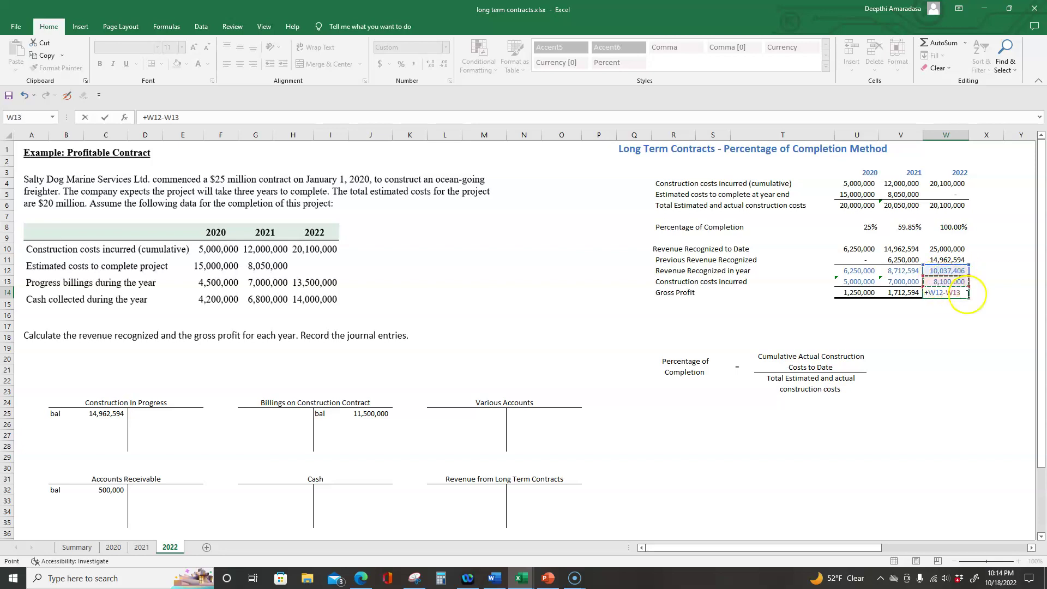
key("Return")
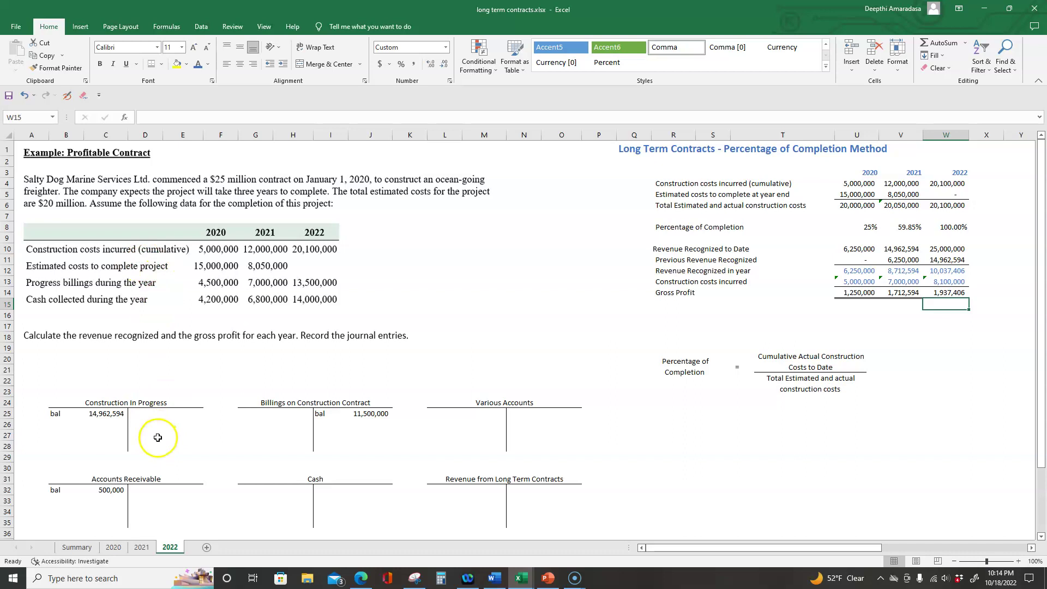
Post 8,100,000 costs as a Construction In Progress debit and Various Accounts credit
left_click(63, 420)
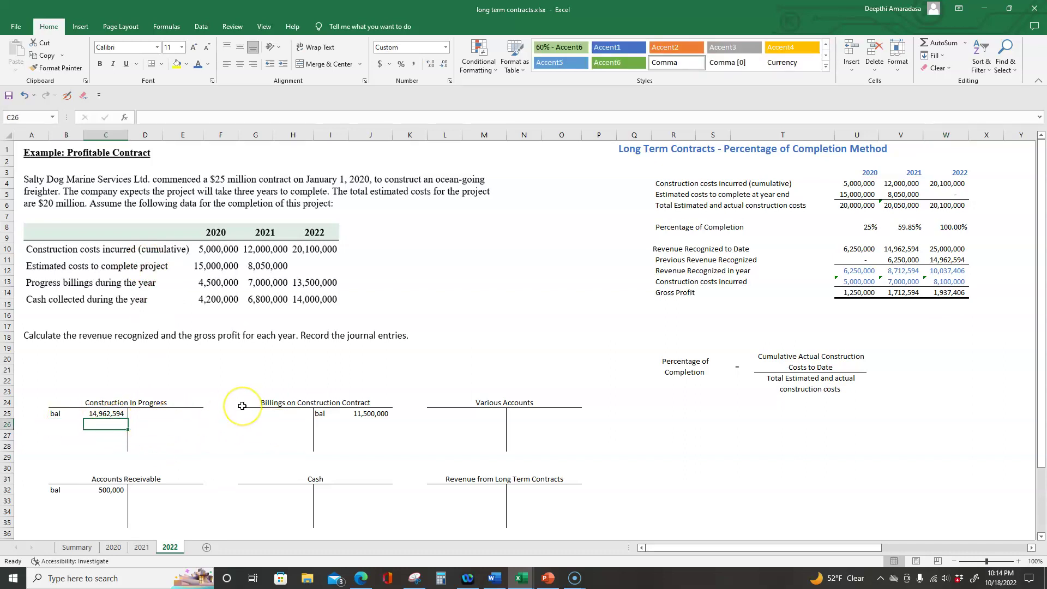
type("8100000")
left_click(195, 431)
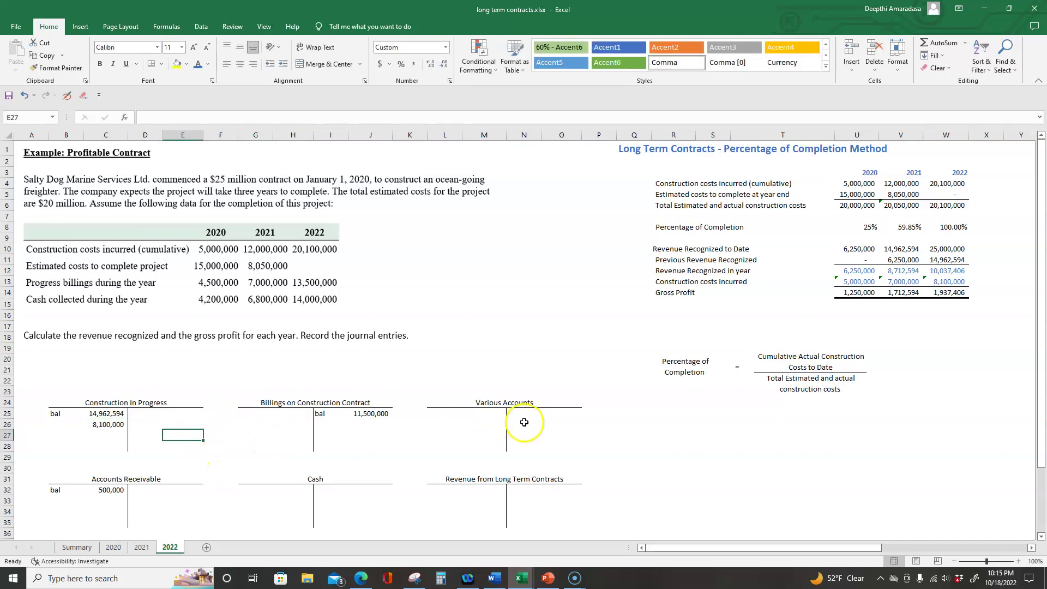
left_click(548, 416)
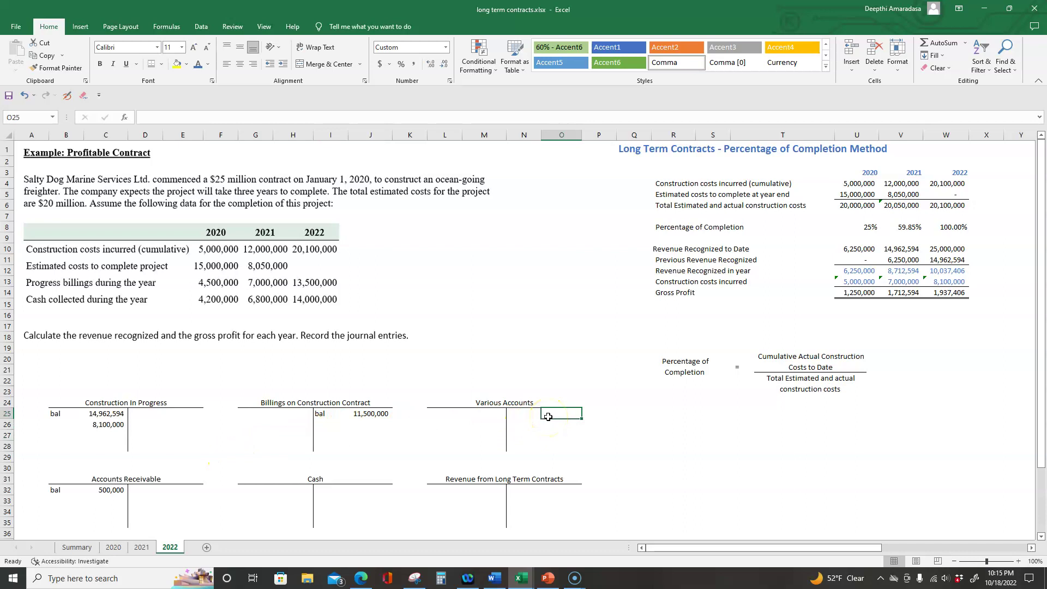
type("8100000")
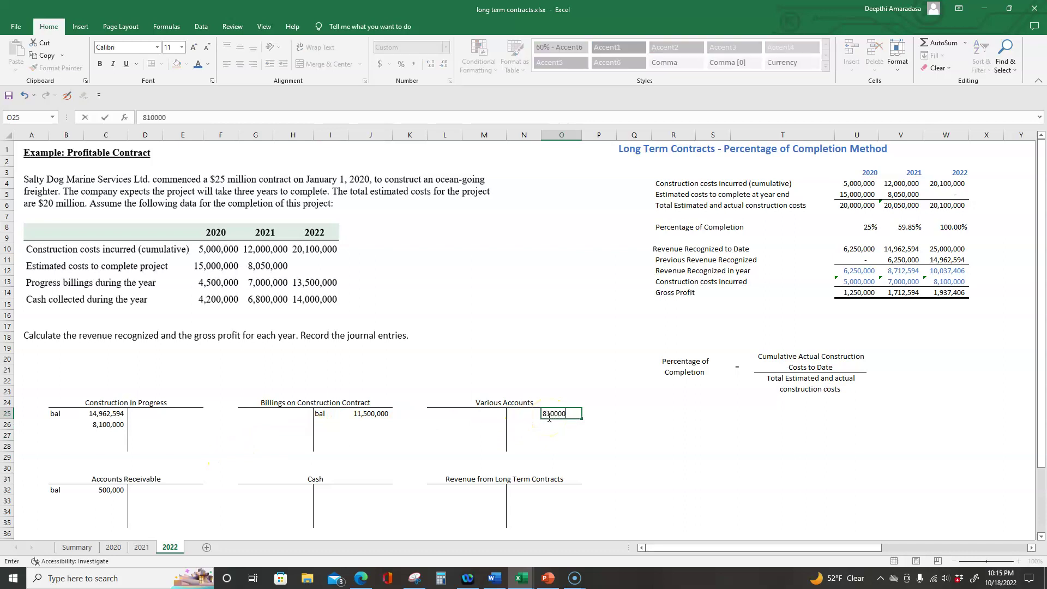
left_click(613, 455)
left_click(617, 456)
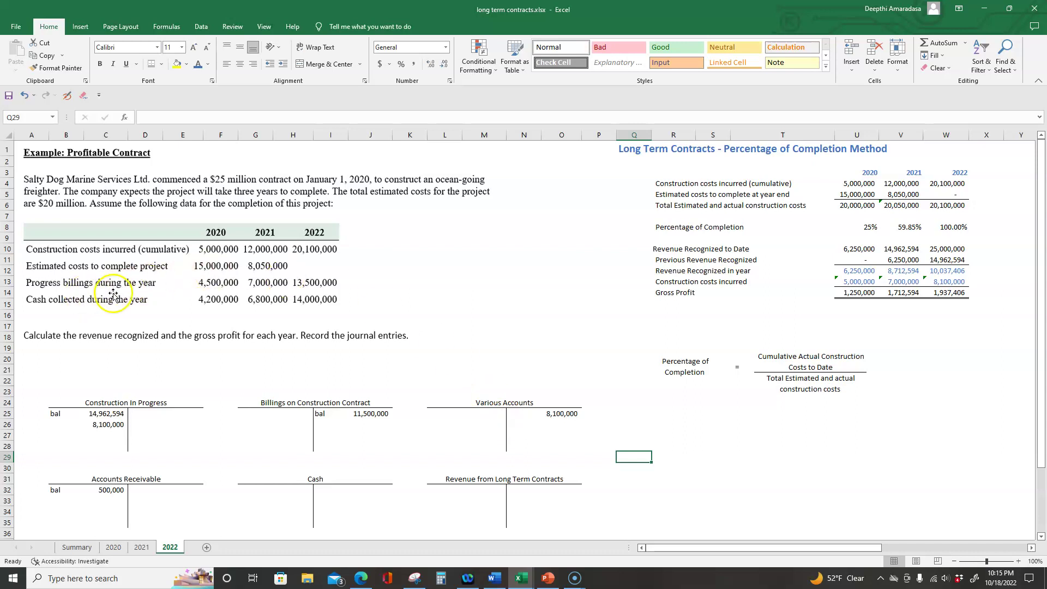
Post 13,500,000 billed as an Accounts Receivable debit and Billings on Construction Contract credit
scroll(141, 416, "down", 2)
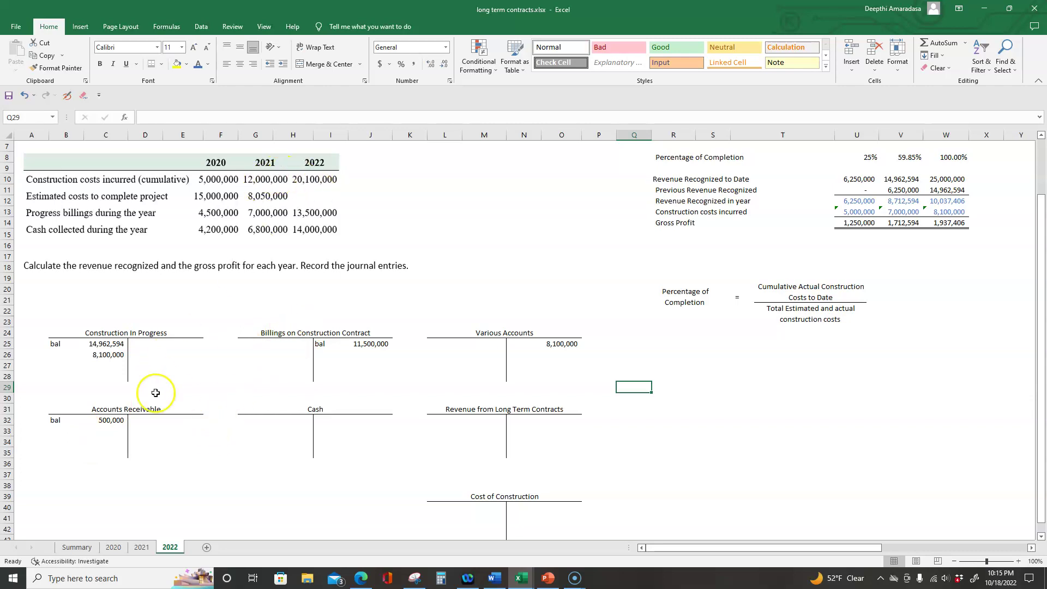
left_click(97, 428)
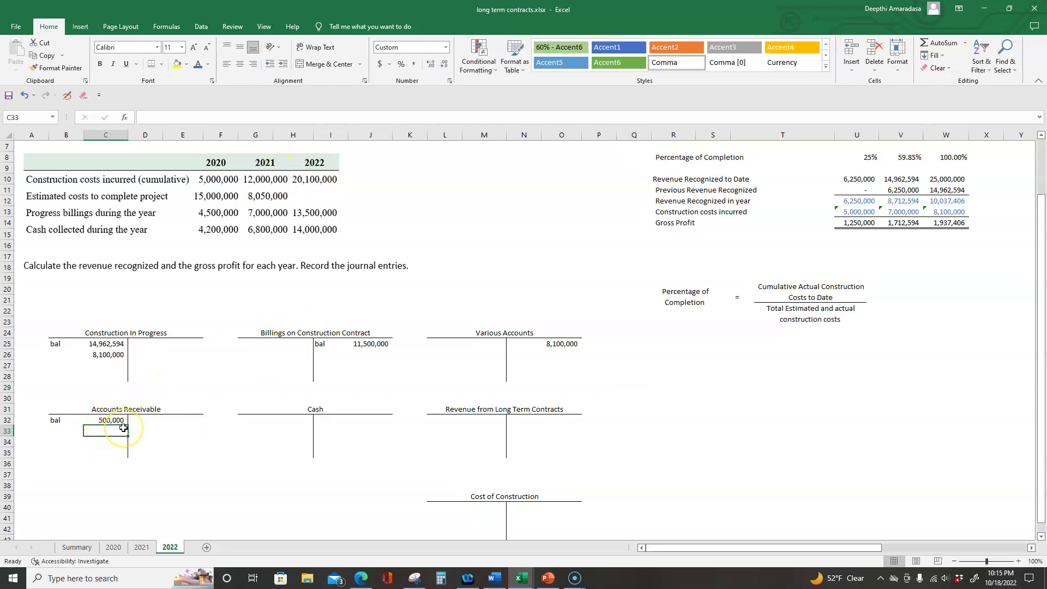
type("1350000")
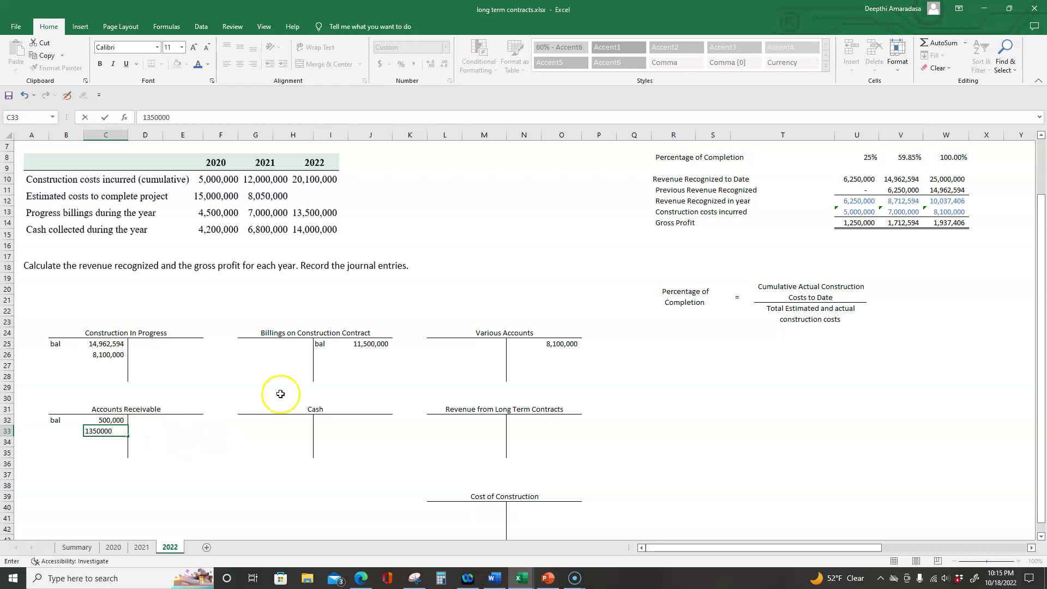
left_click(366, 352)
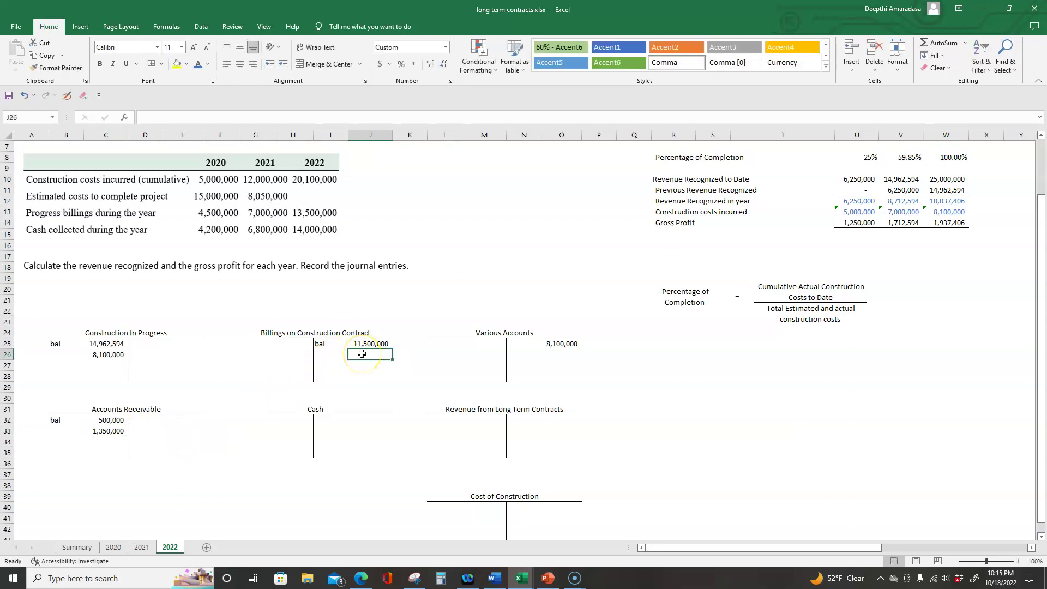
double_click(116, 430)
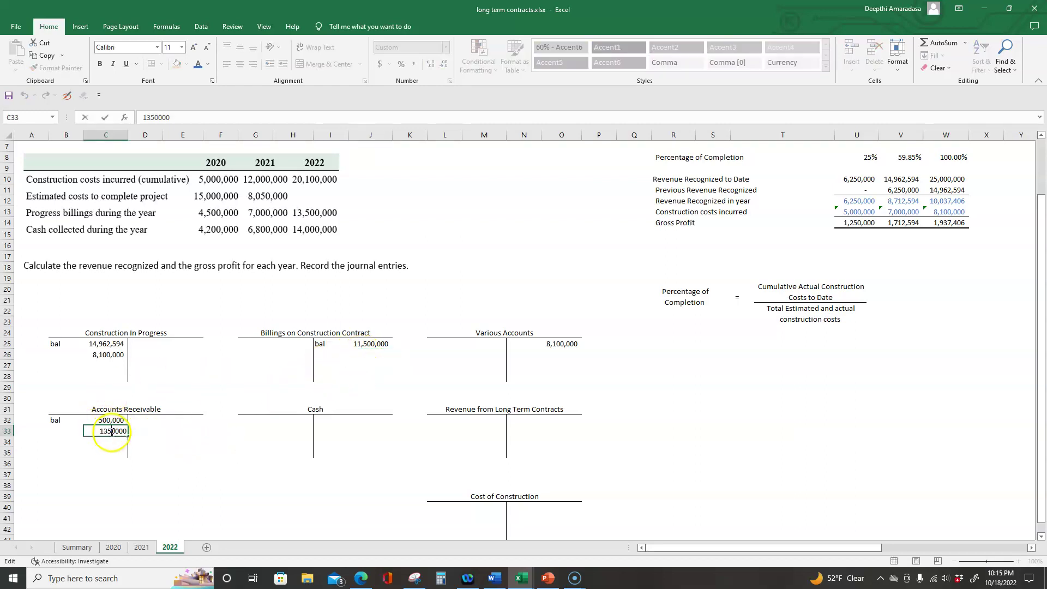
type("0")
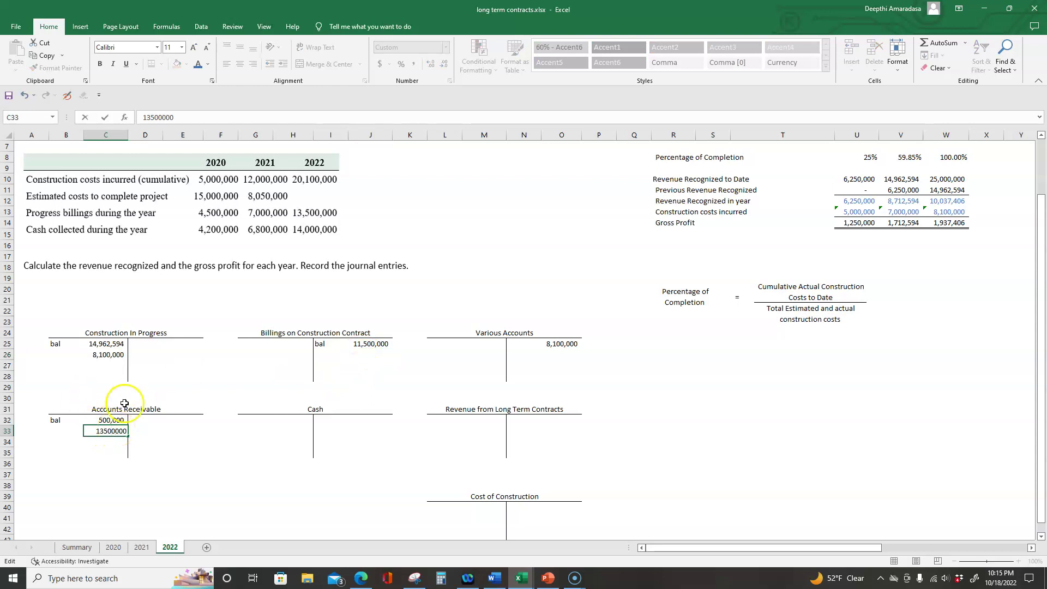
left_click(184, 419)
left_click(364, 355)
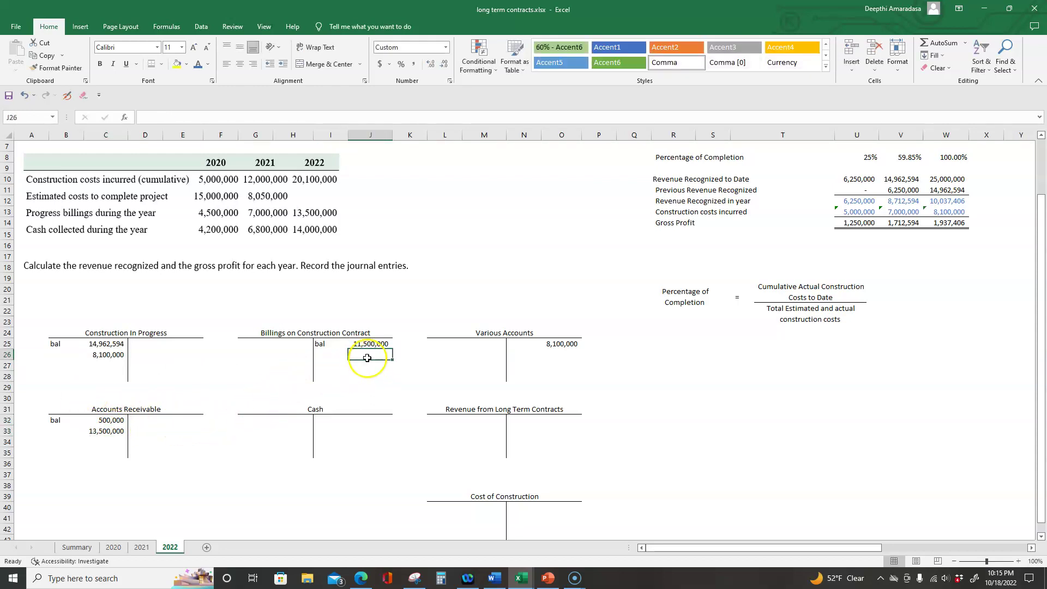
type("135")
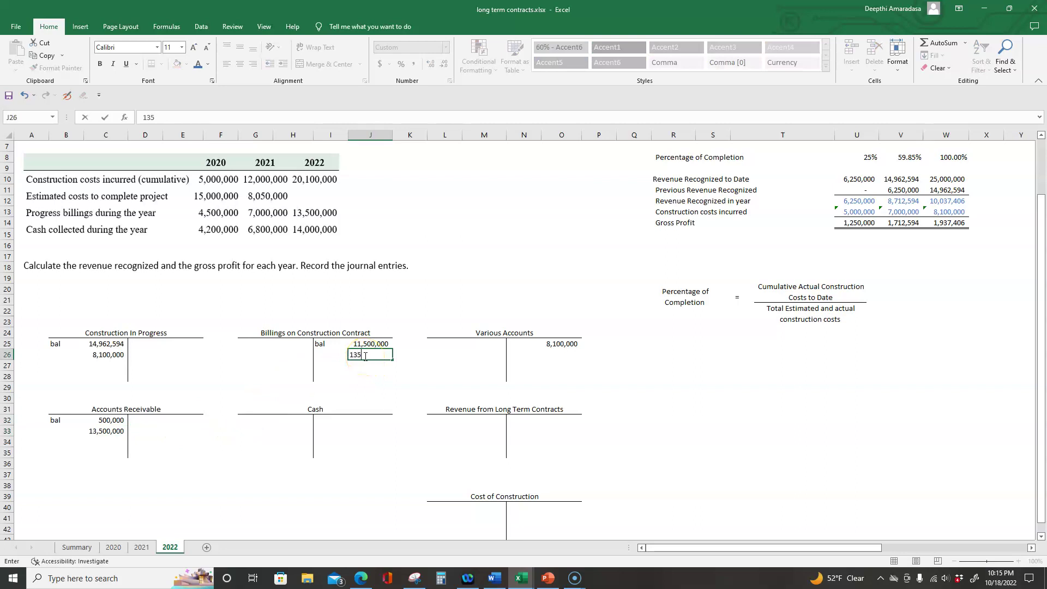
type("00000")
key("Return")
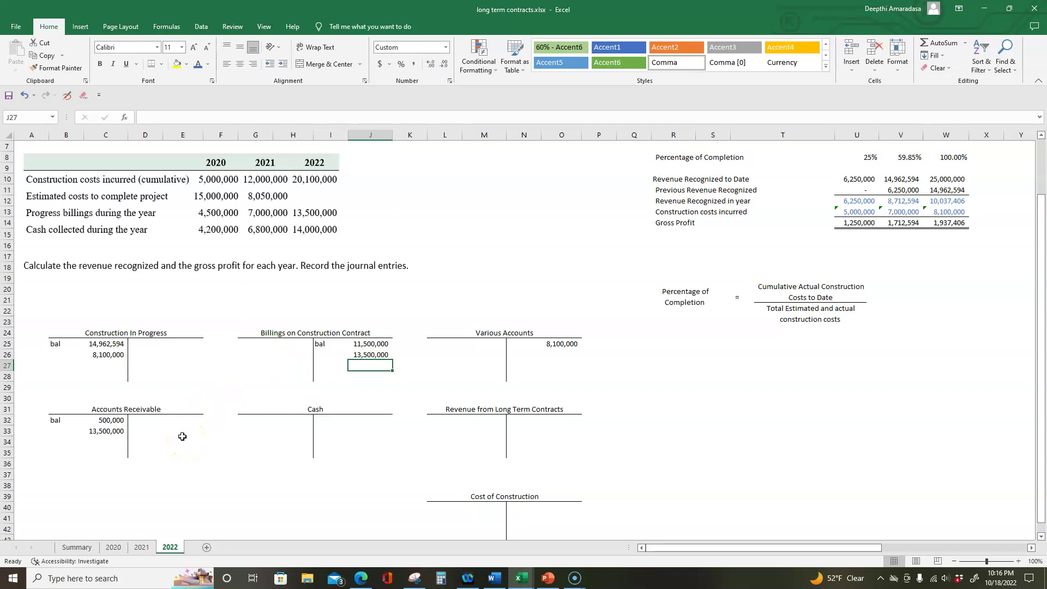
Post 14,000,000 collected as a Cash debit and Accounts Receivable credit
left_click(285, 423)
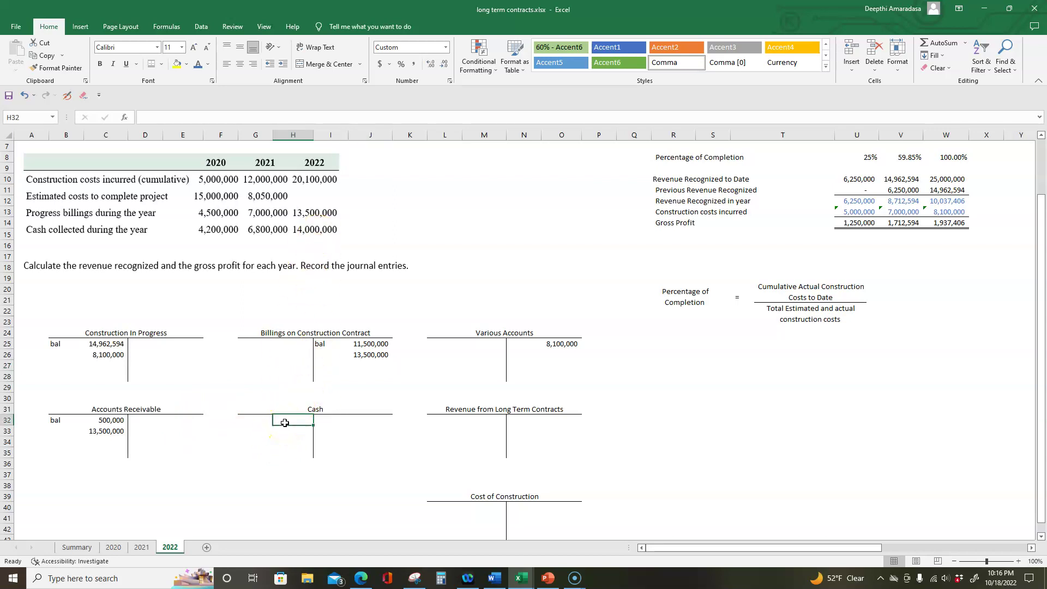
type("14000000")
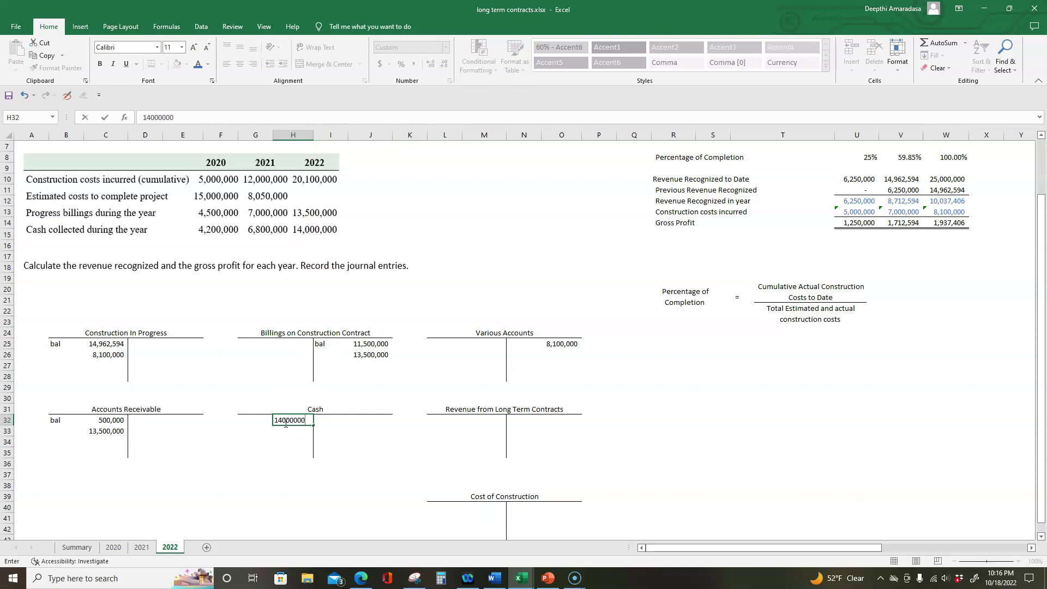
left_click(171, 423)
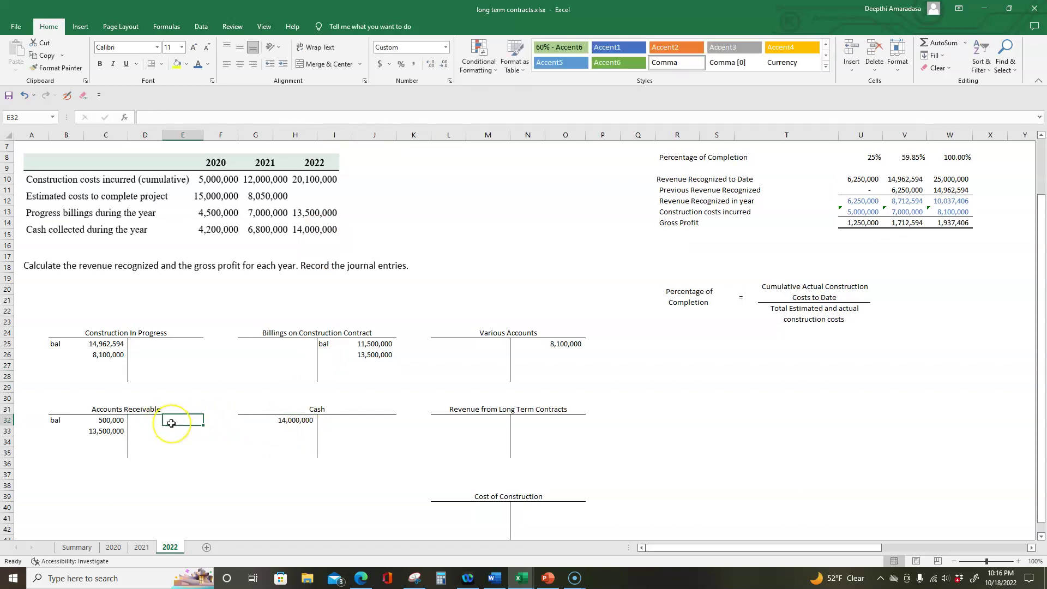
type("14,000,0")
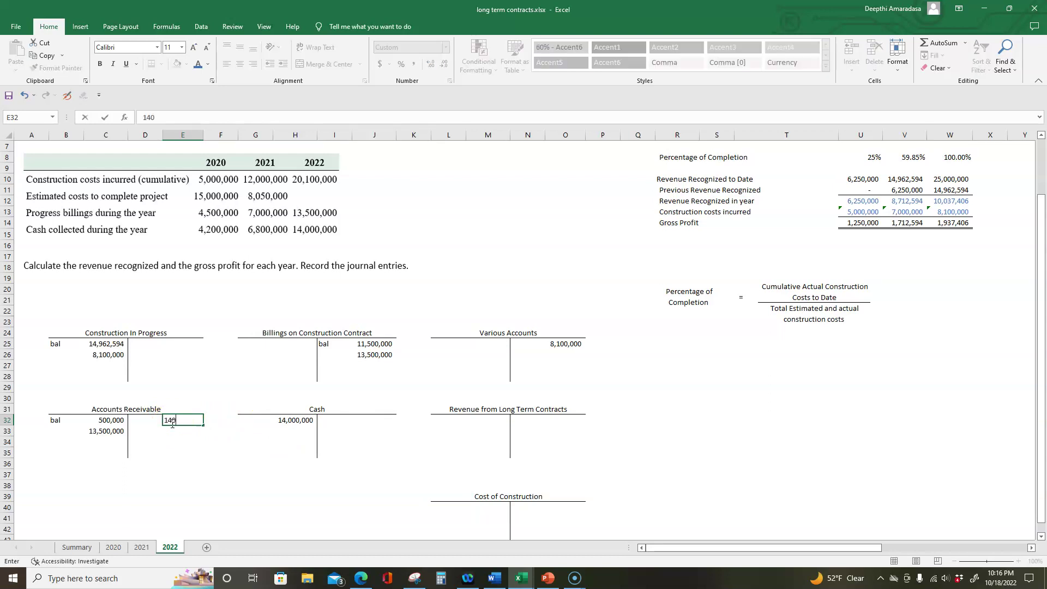
type("00000")
key("Return")
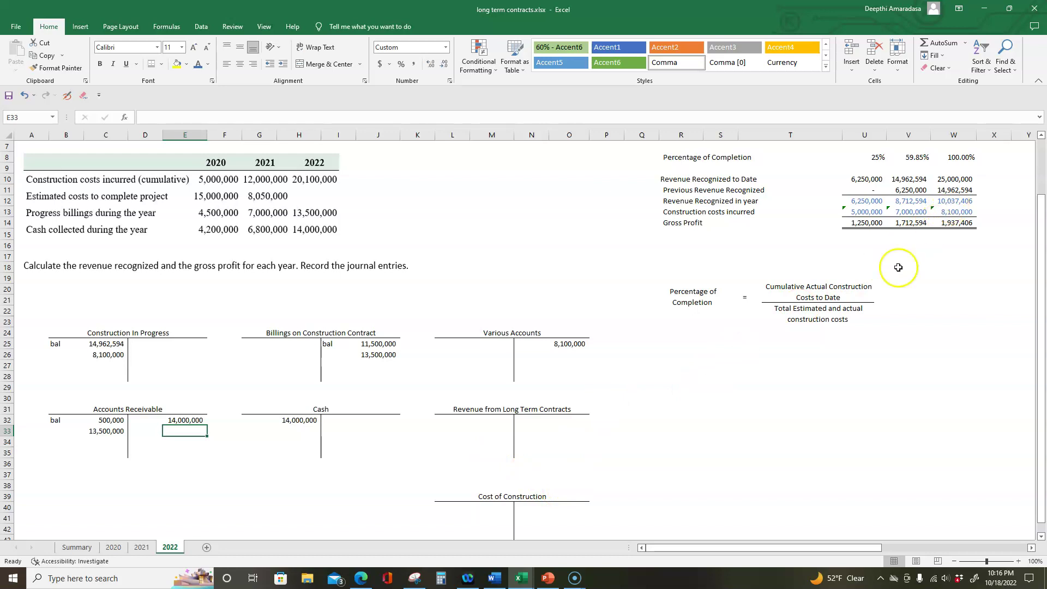
Credit Revenue from Long Term Contracts with 10,037,406
left_click(567, 419)
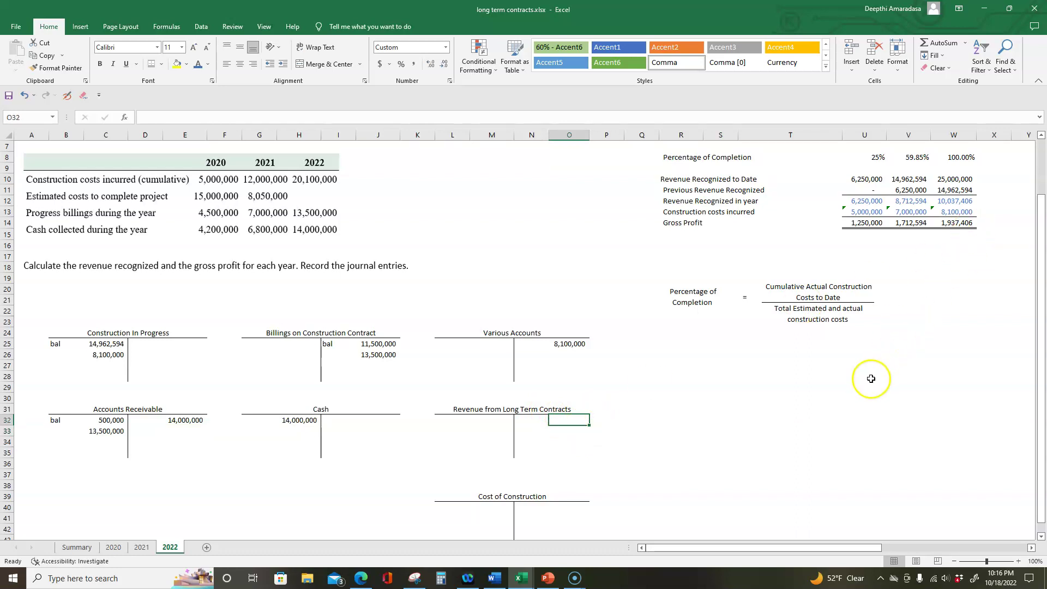
type("1003")
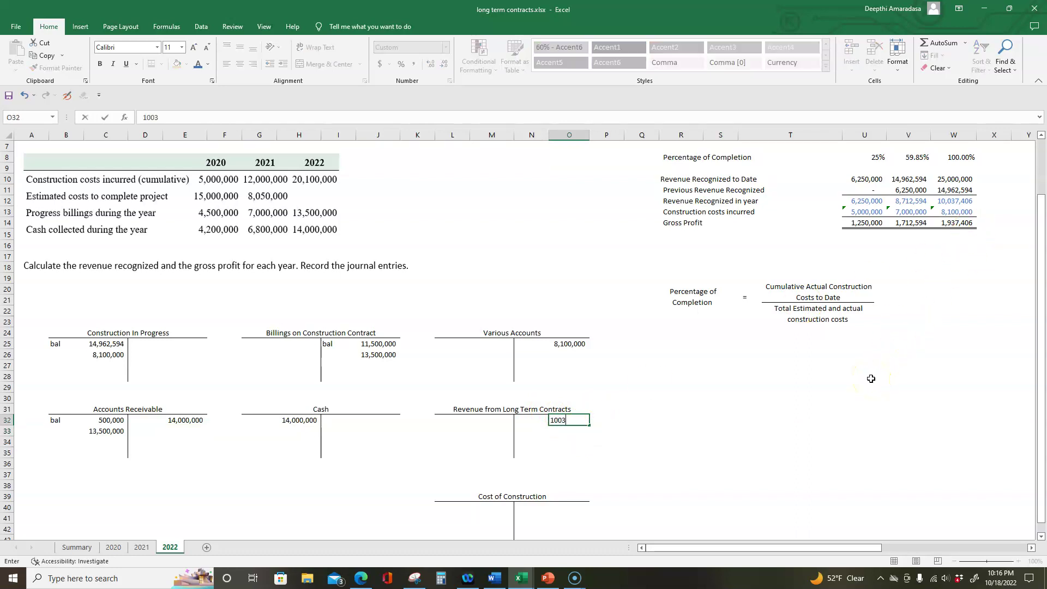
type("70406")
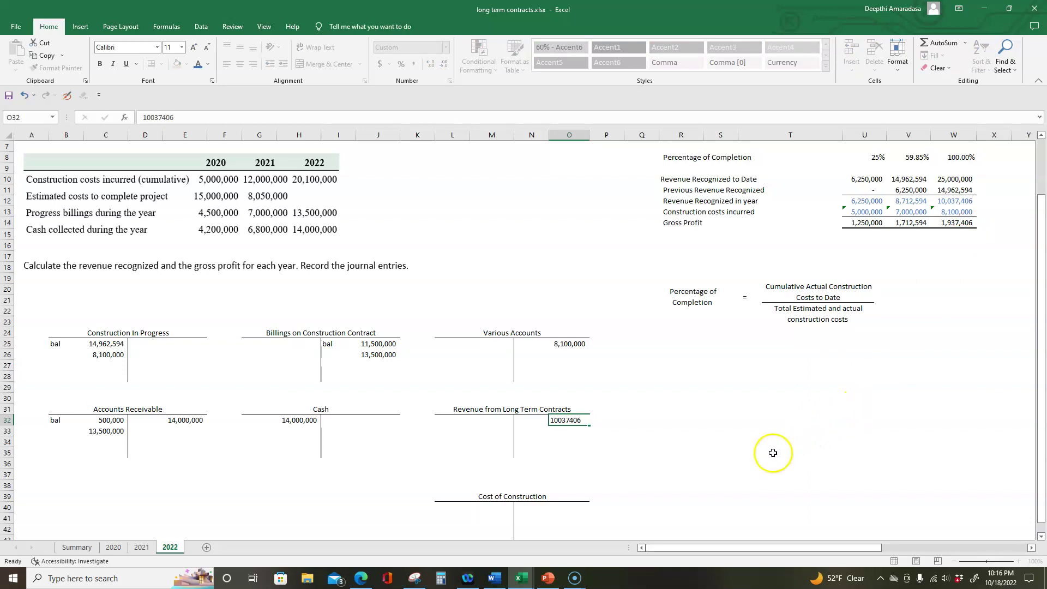
left_click(771, 451)
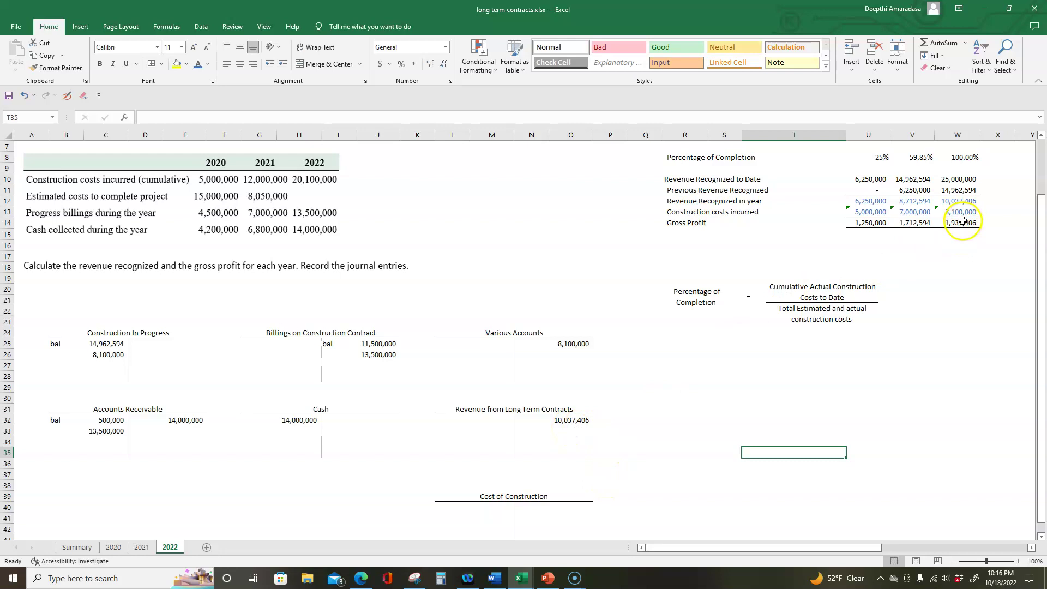
Debit Cost of Construction with 8,100,000
left_click(501, 512)
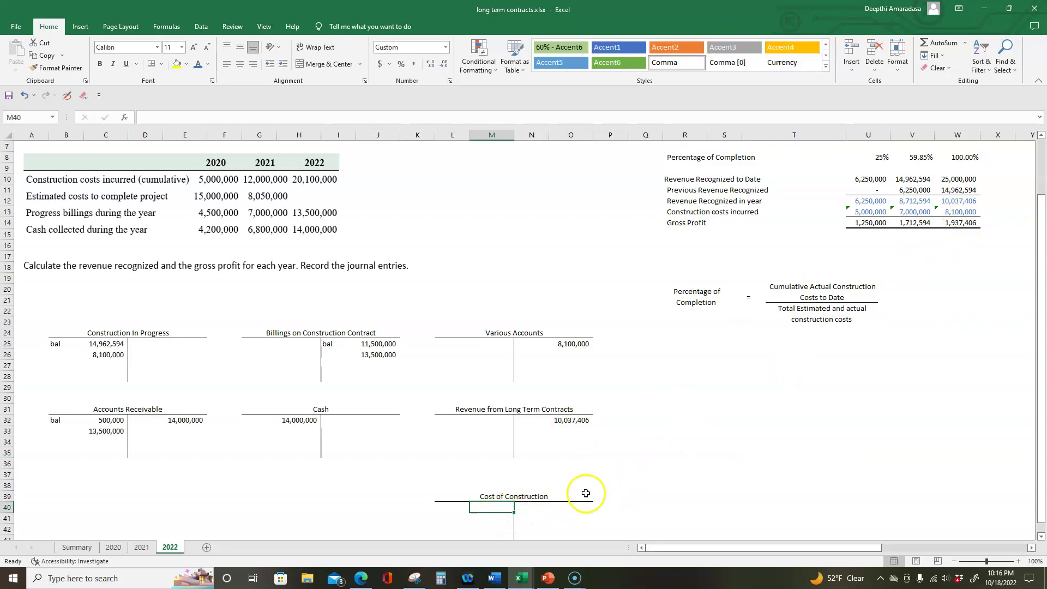
type("8")
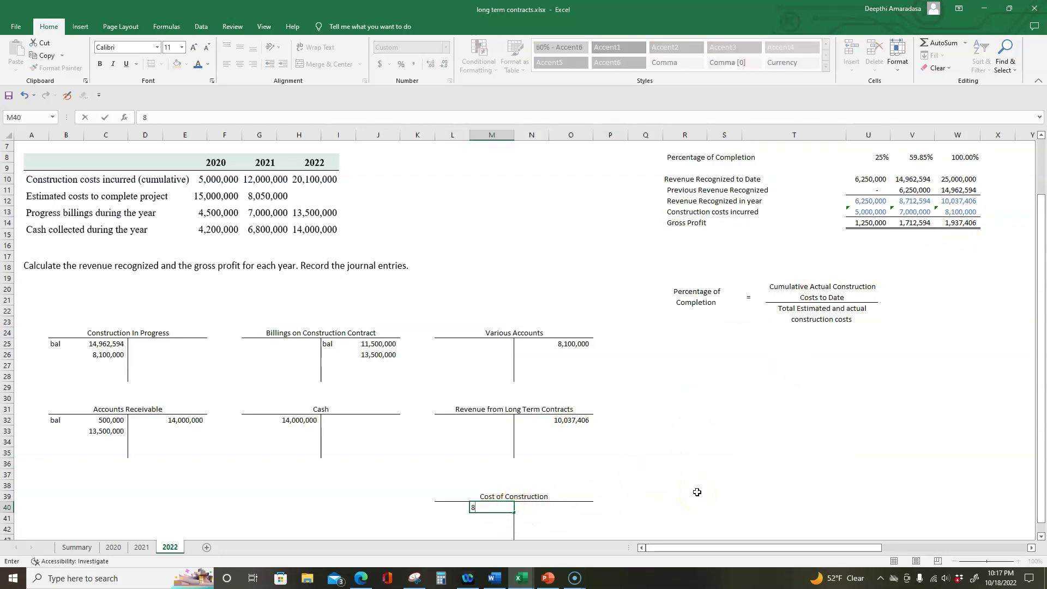
type(",100,000")
left_click(745, 505)
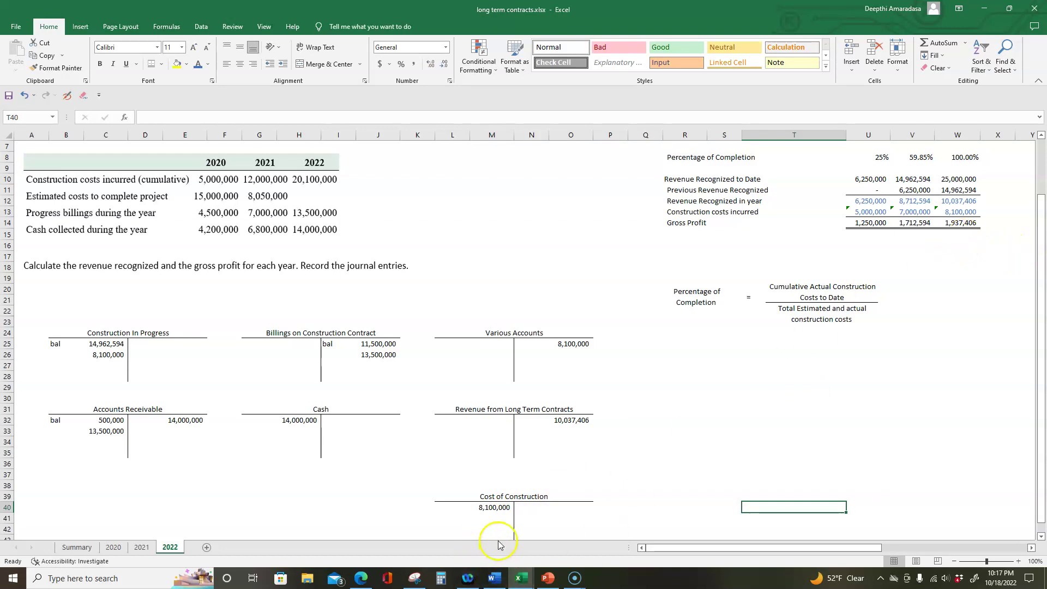
left_click(107, 366)
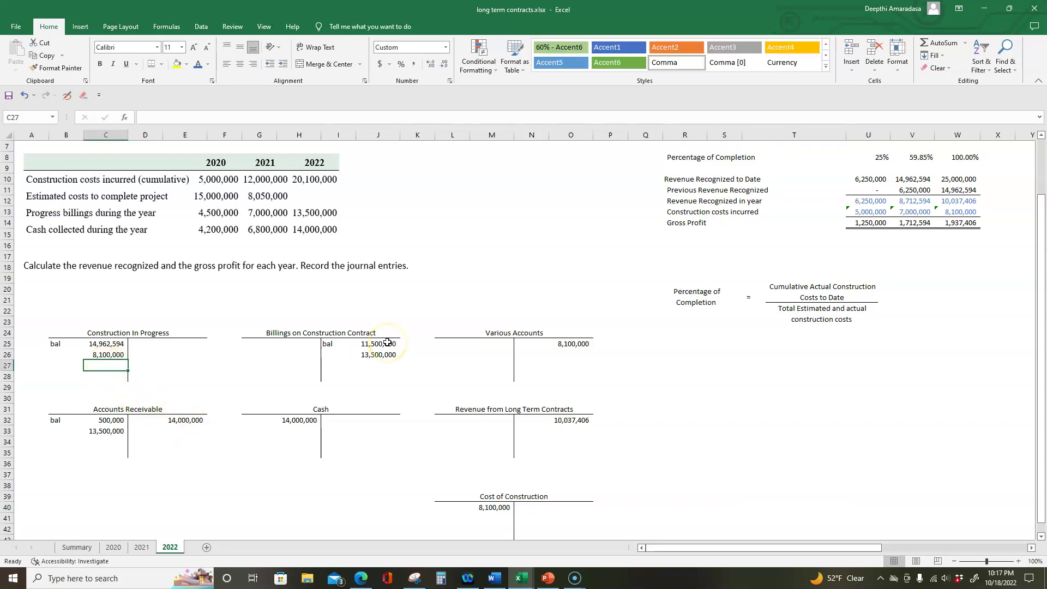
Enter the 1,937,406 gross profit as the third Construction In Progress debit in C27
type("193740")
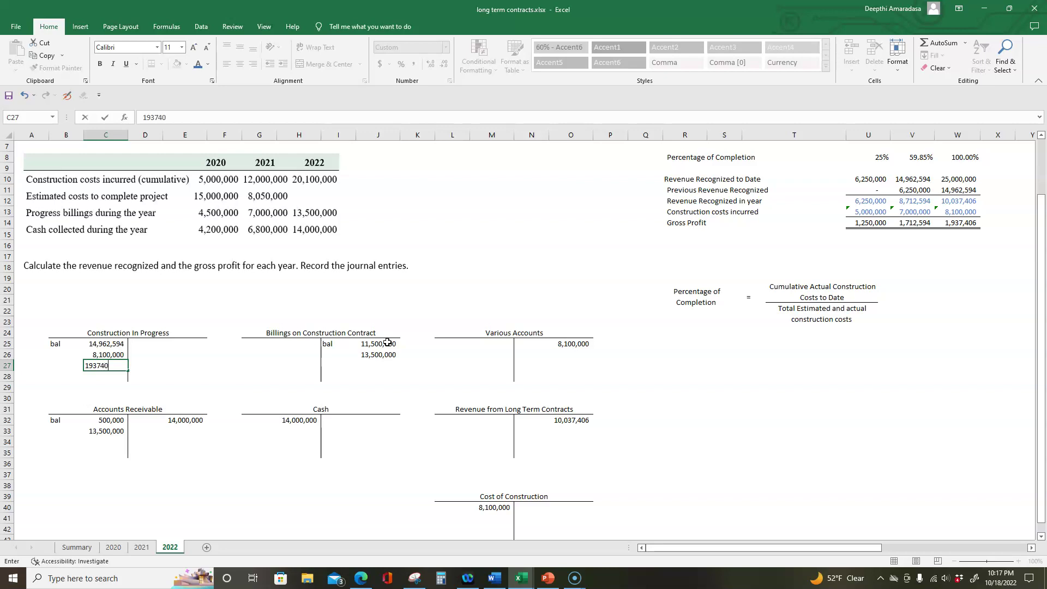
left_click(610, 463)
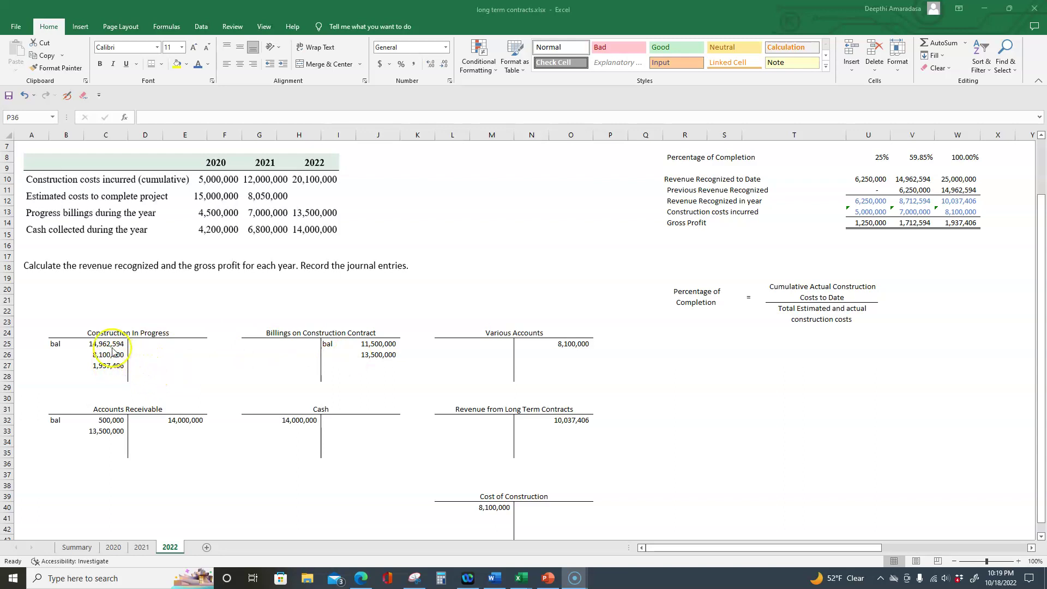
key("alt+Tab")
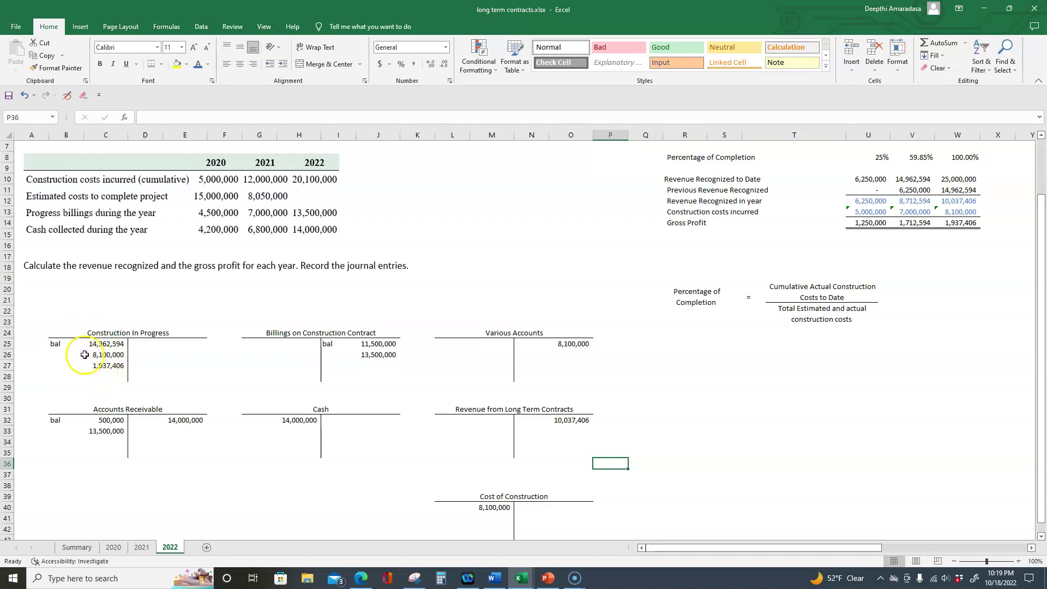
Sum 14,962,594, 8,100,000 and 1,937,406 in A41 as =C25+C26+C27, giving 25,000,000
left_click(40, 287)
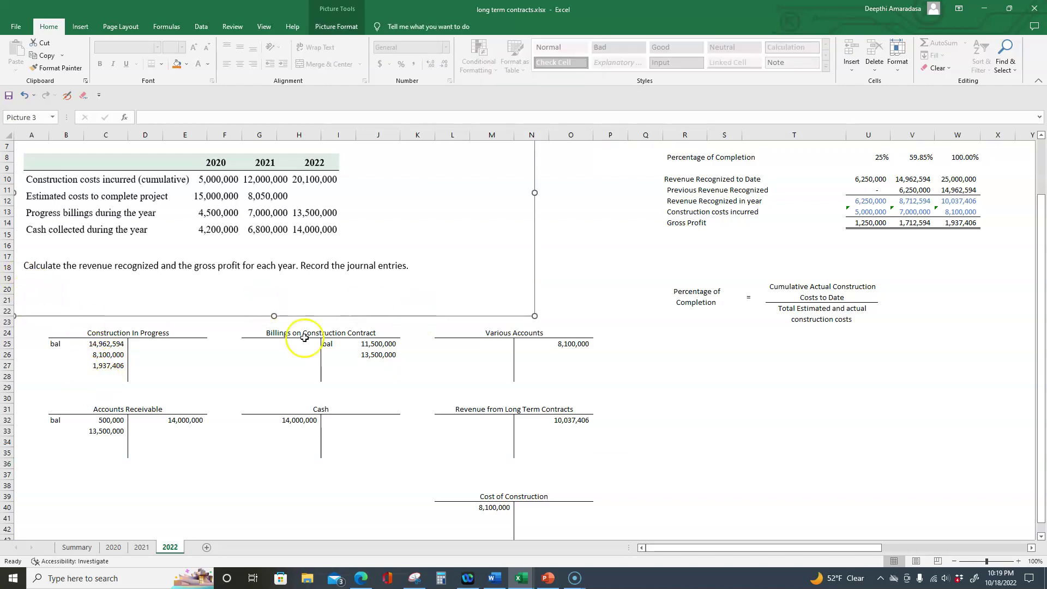
left_click(34, 516)
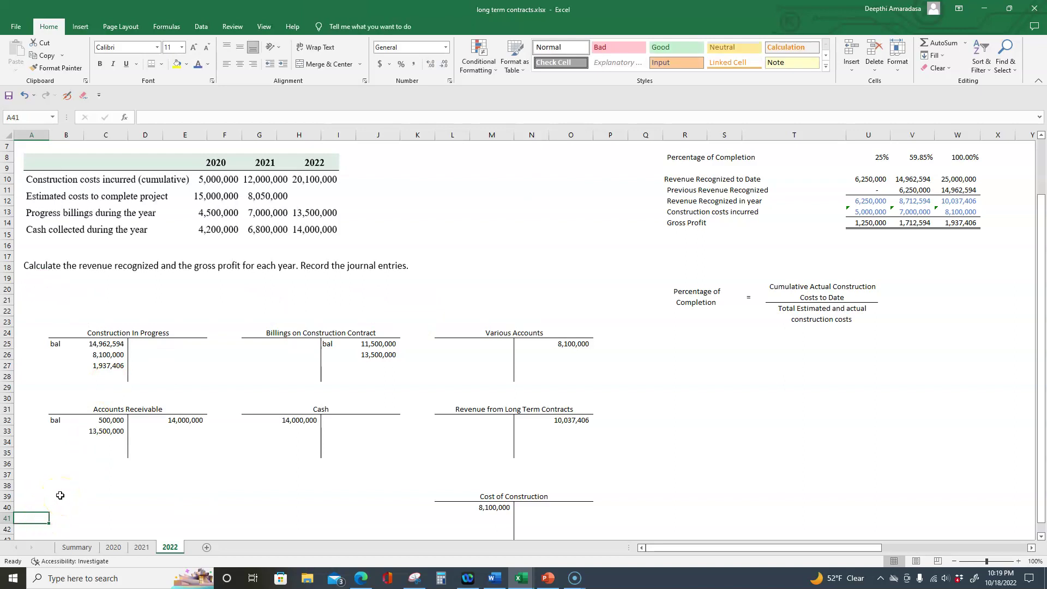
type("+")
left_click(106, 344)
type("+")
left_click(106, 354)
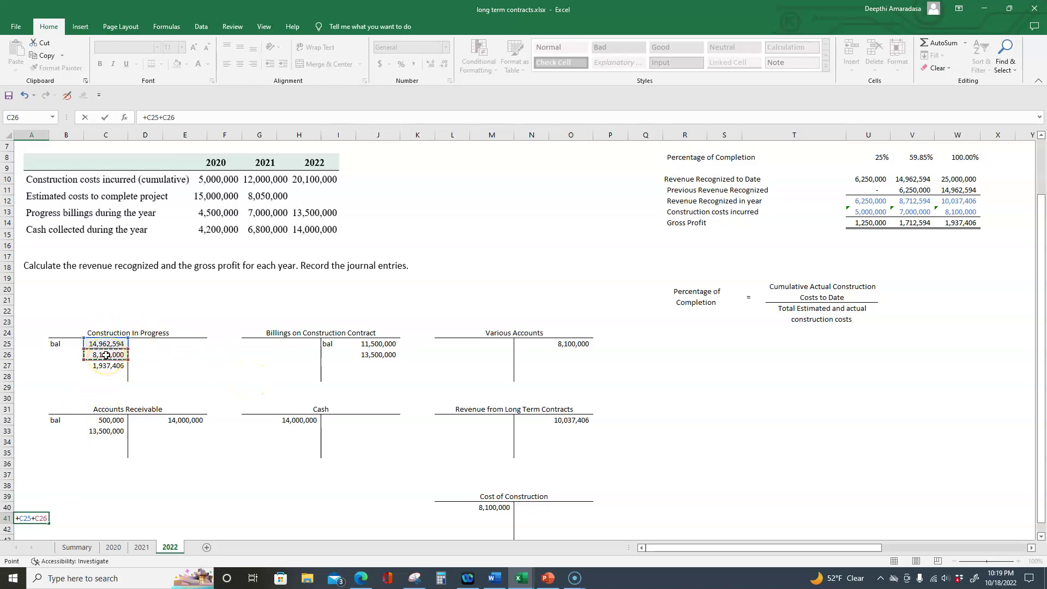
type("+")
left_click(112, 363)
key("Return")
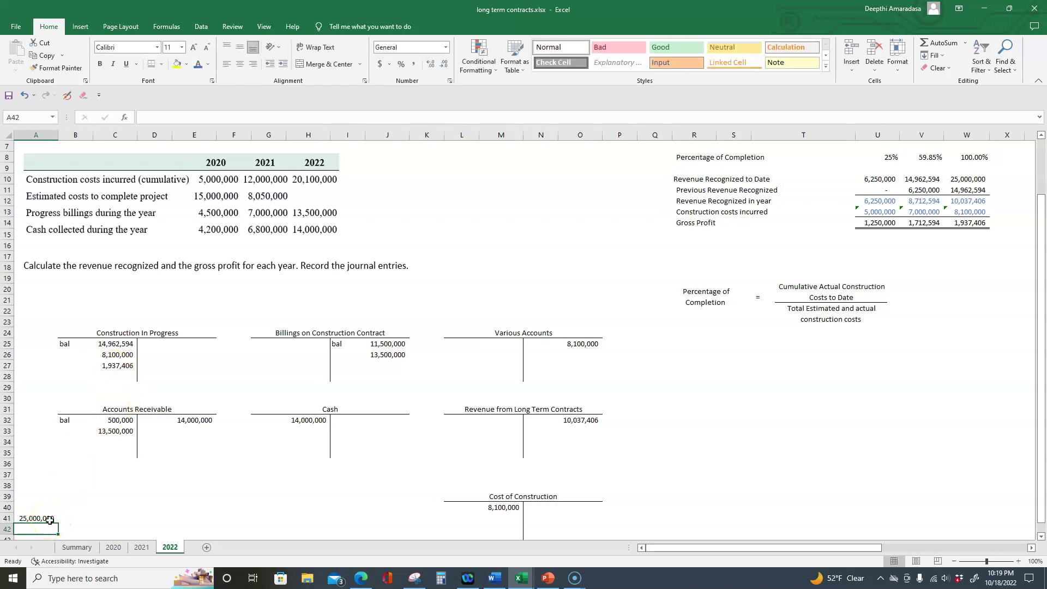
left_click(187, 417)
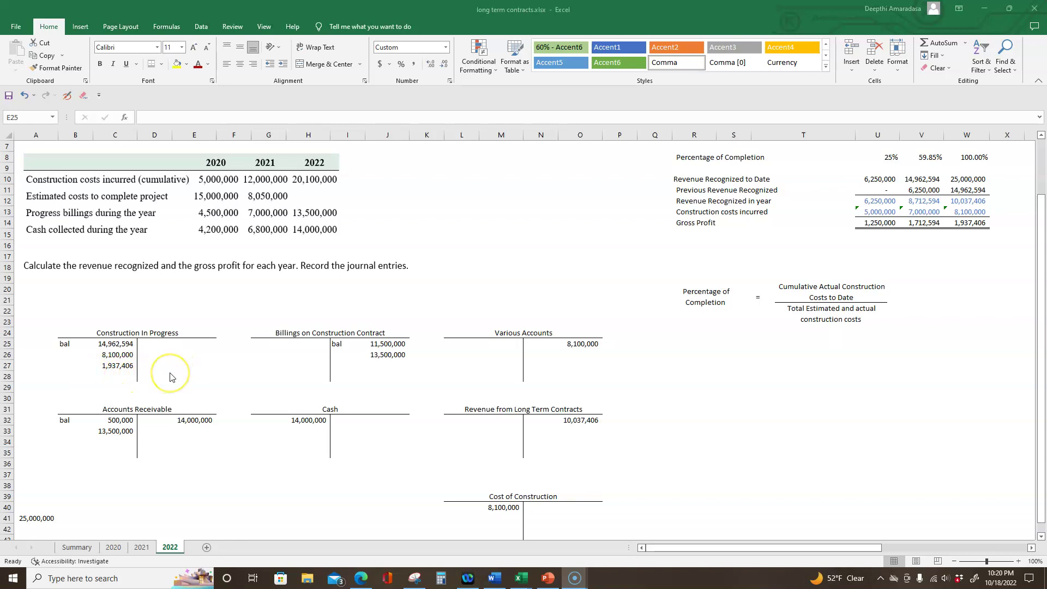
Post 25,000,000 as a Construction In Progress credit and a Billings debit
left_click(183, 343)
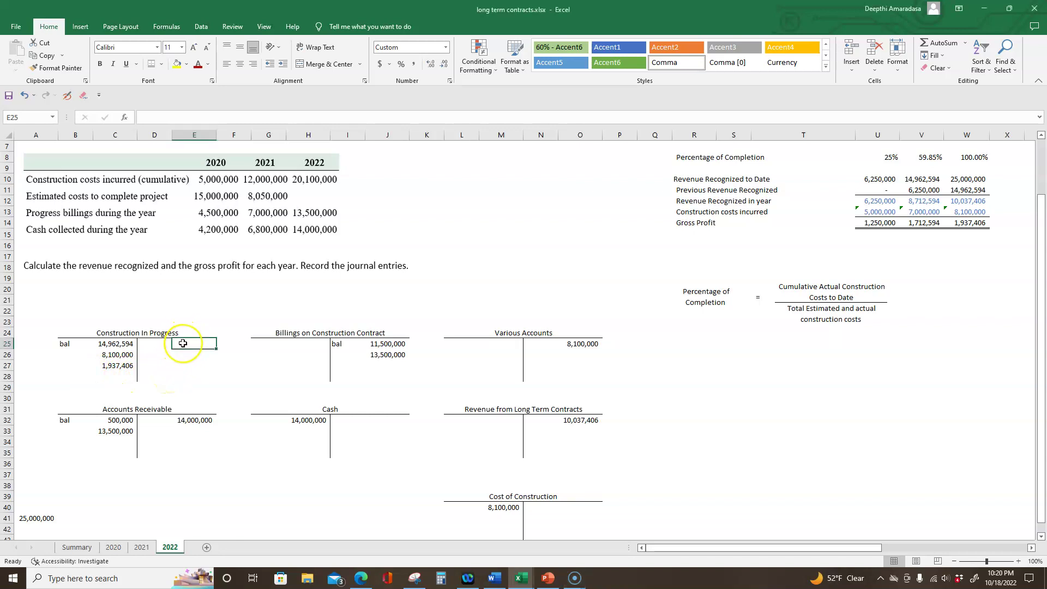
type("25,000,")
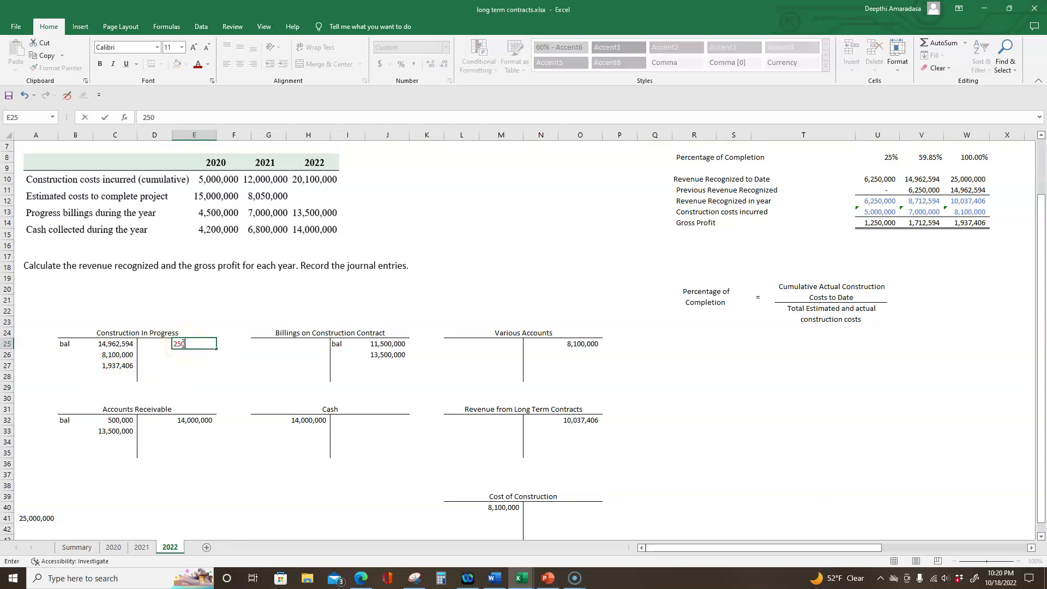
type("0000")
key("Return")
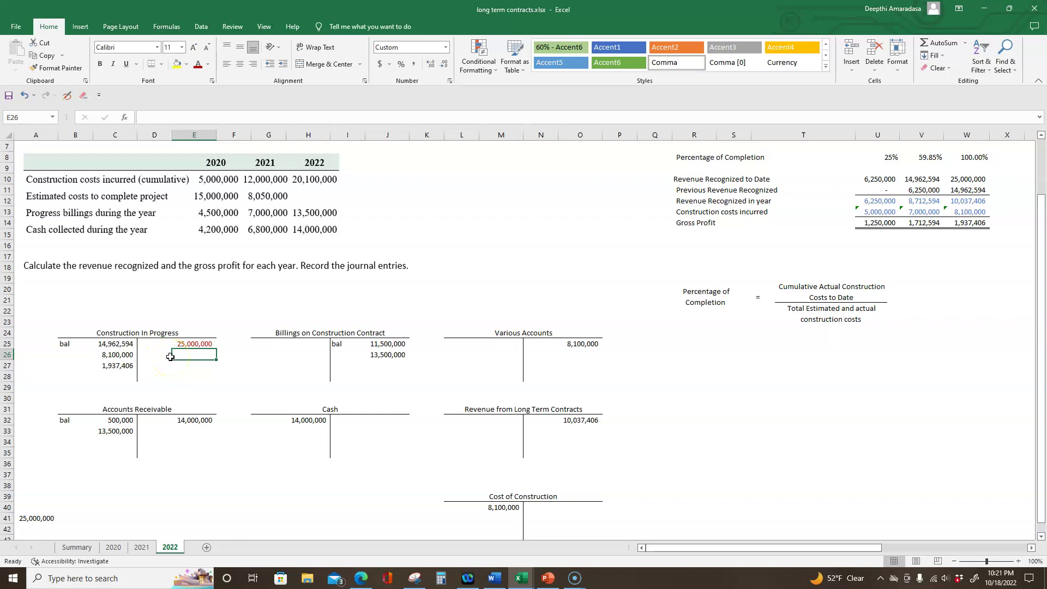
left_click(303, 344)
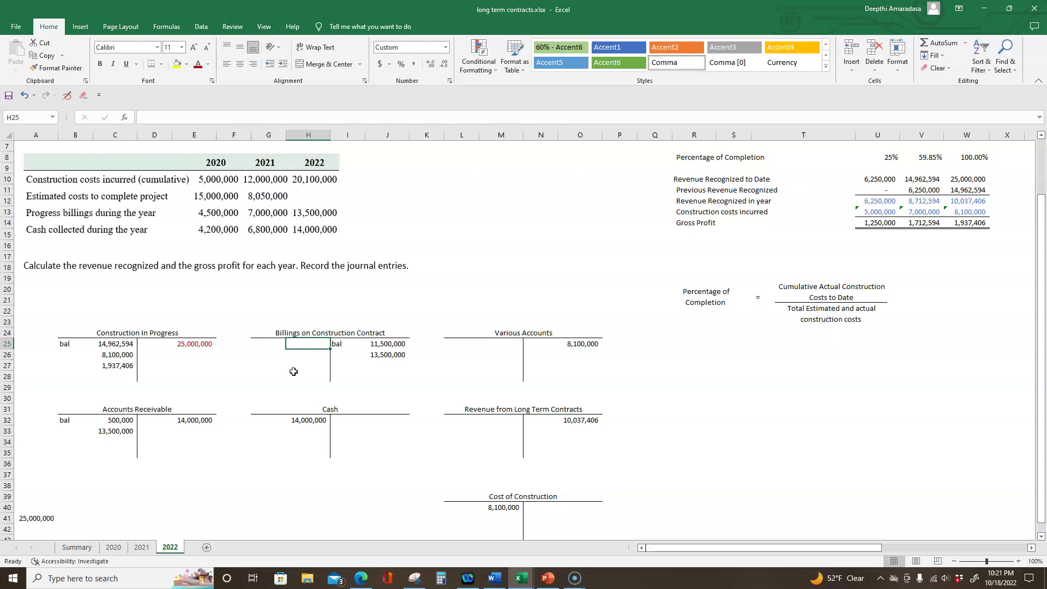
type("25")
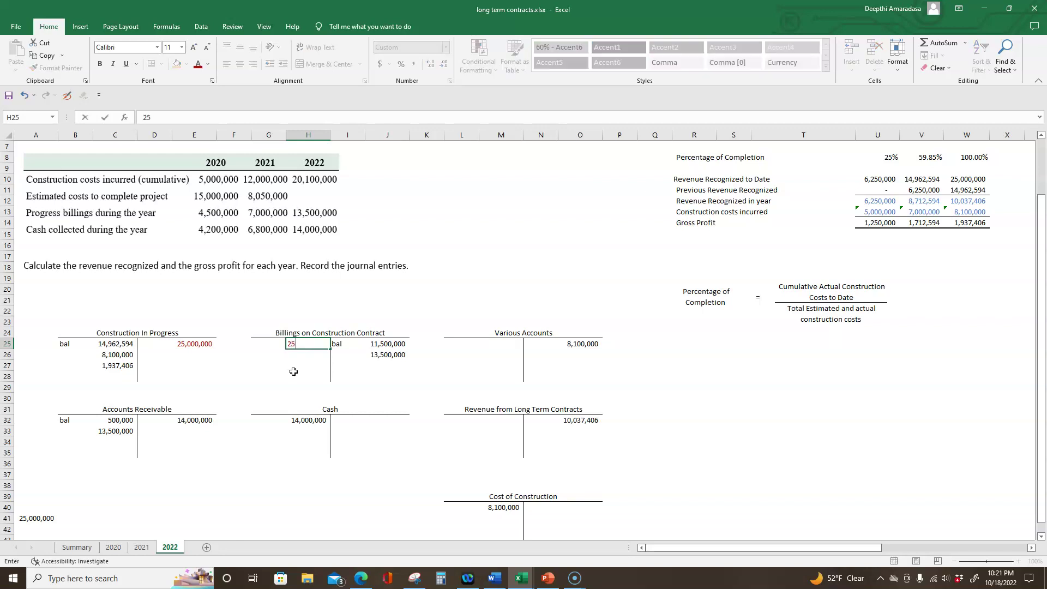
type("000000")
key("Return")
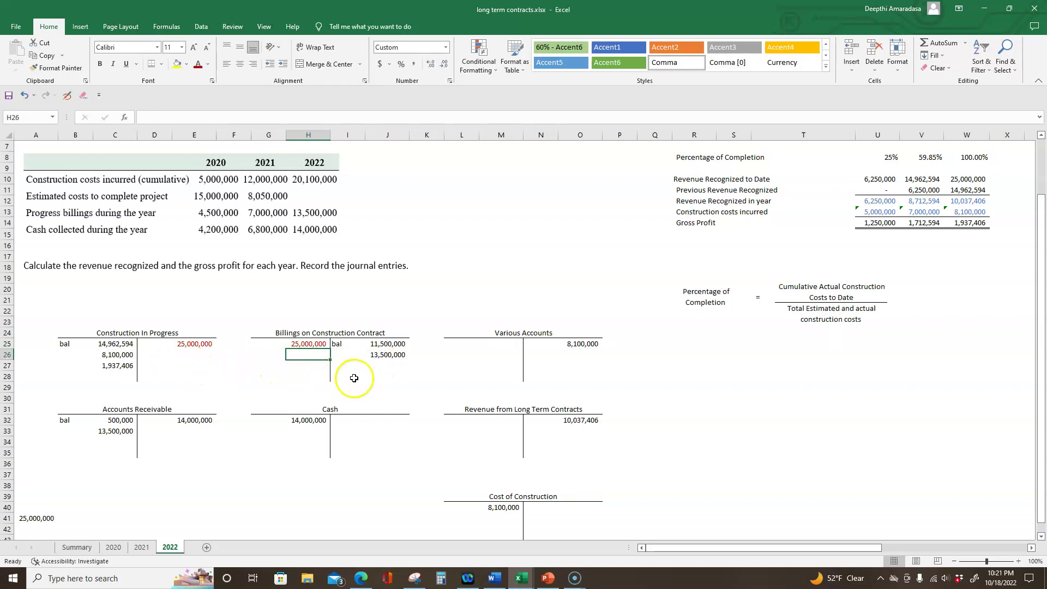
Total the 11,500,000 and 13,500,000 billings credits in I41
left_click(355, 516)
type("+")
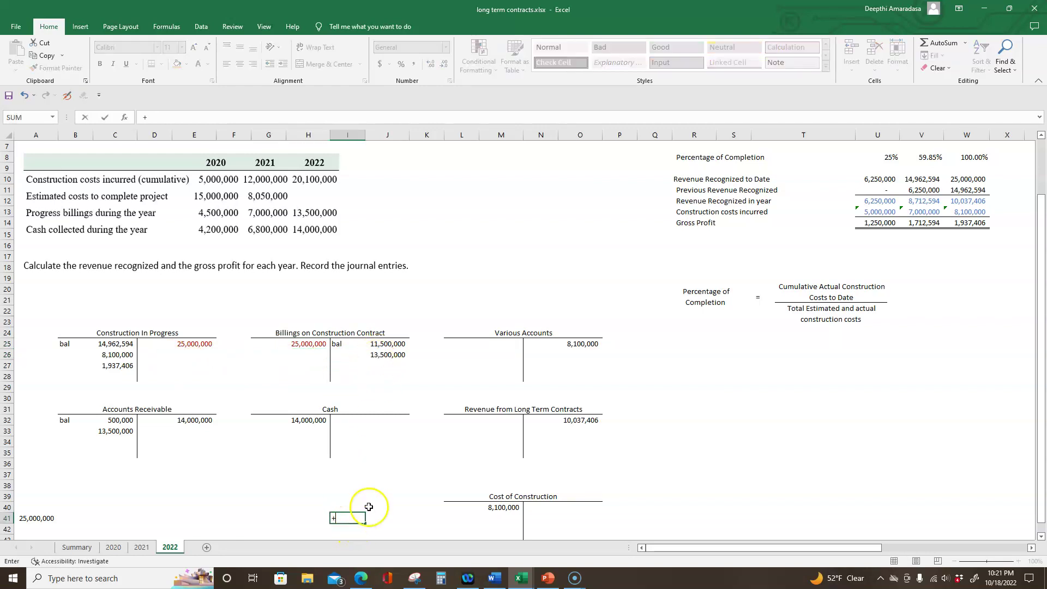
left_click(393, 346)
type("+")
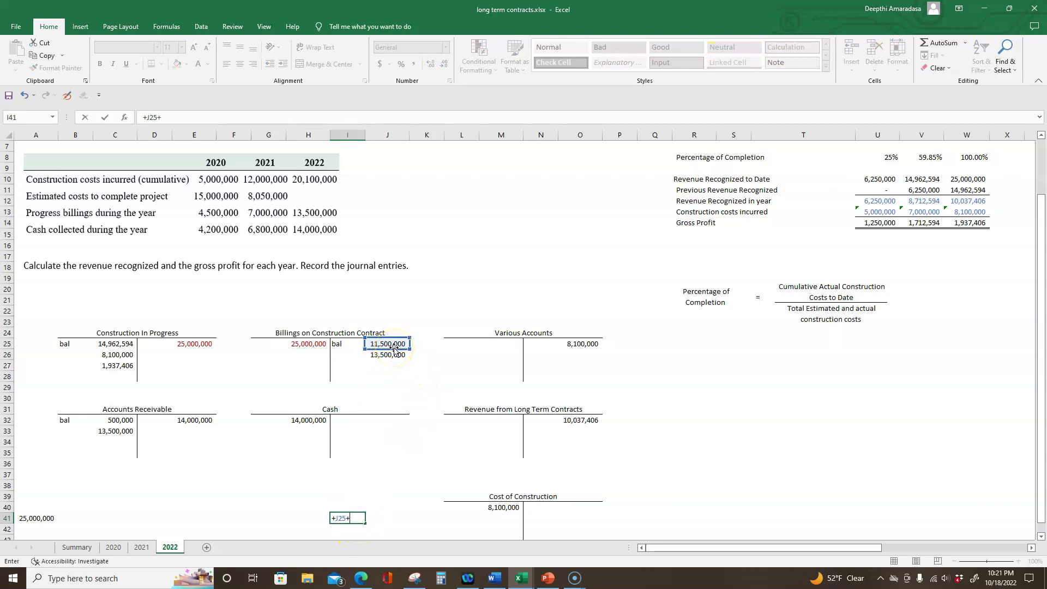
left_click(390, 355)
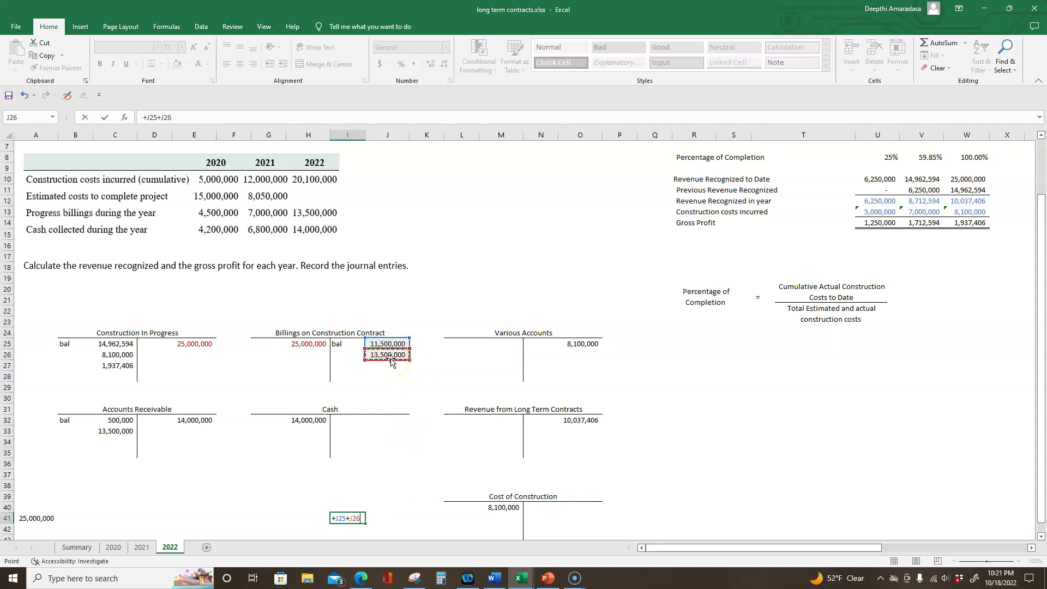
key("Return")
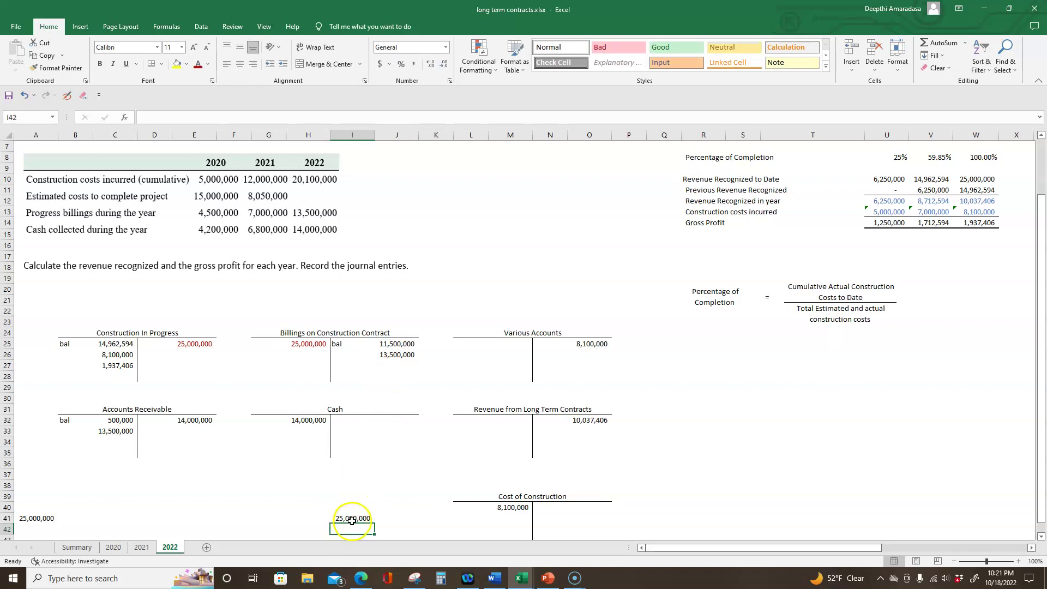
scroll(283, 270, "up", 2)
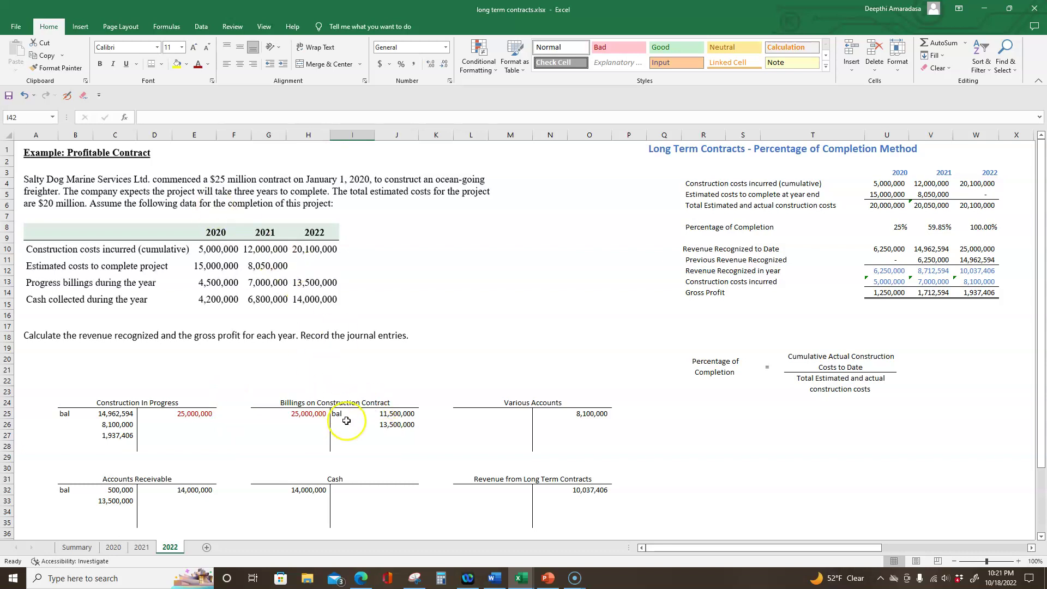
scroll(346, 420, "down", 2)
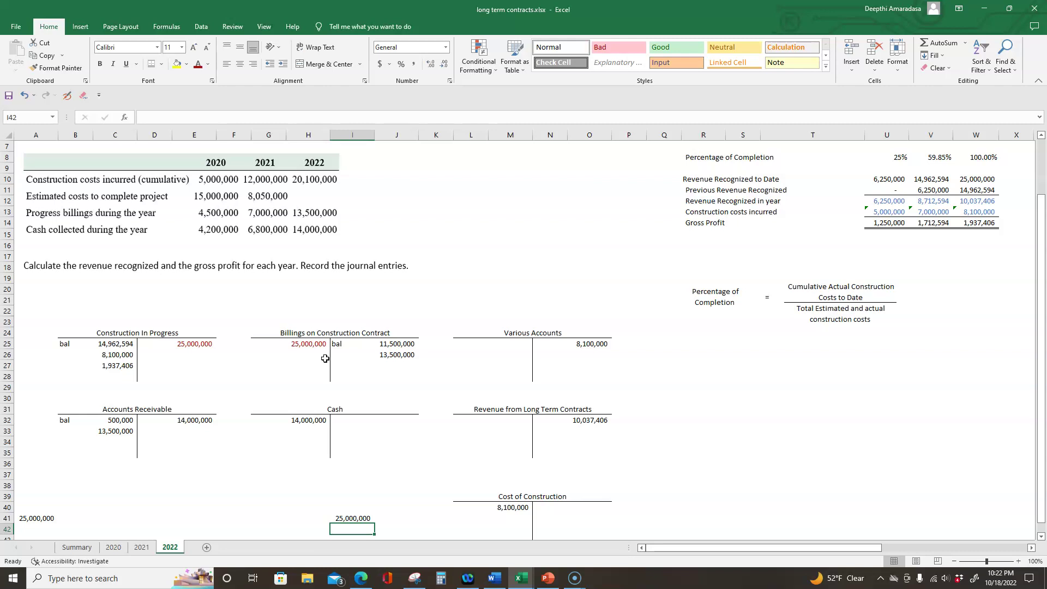
scroll(325, 358, "up", 2)
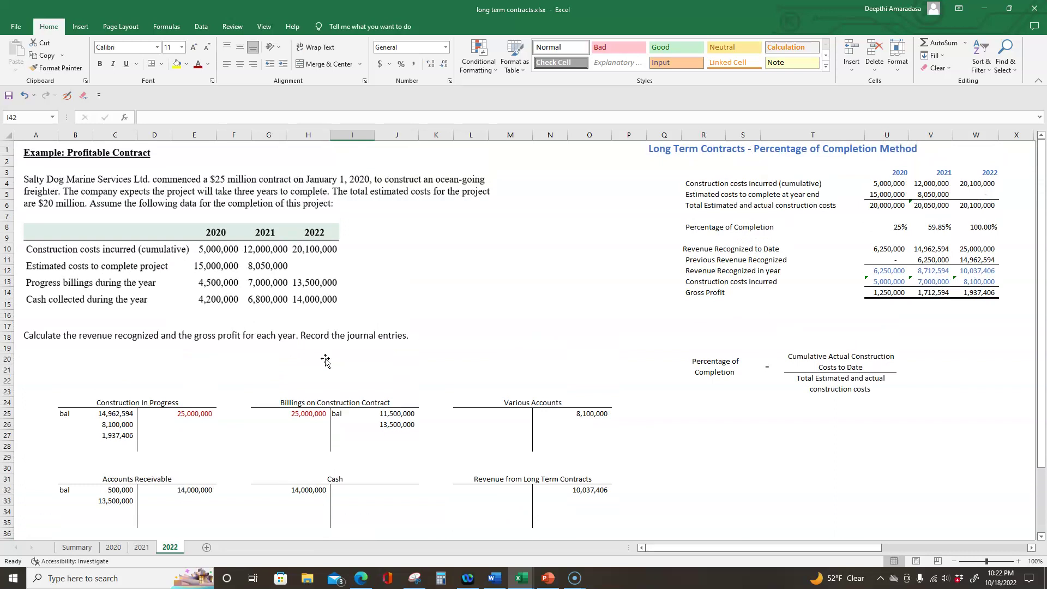